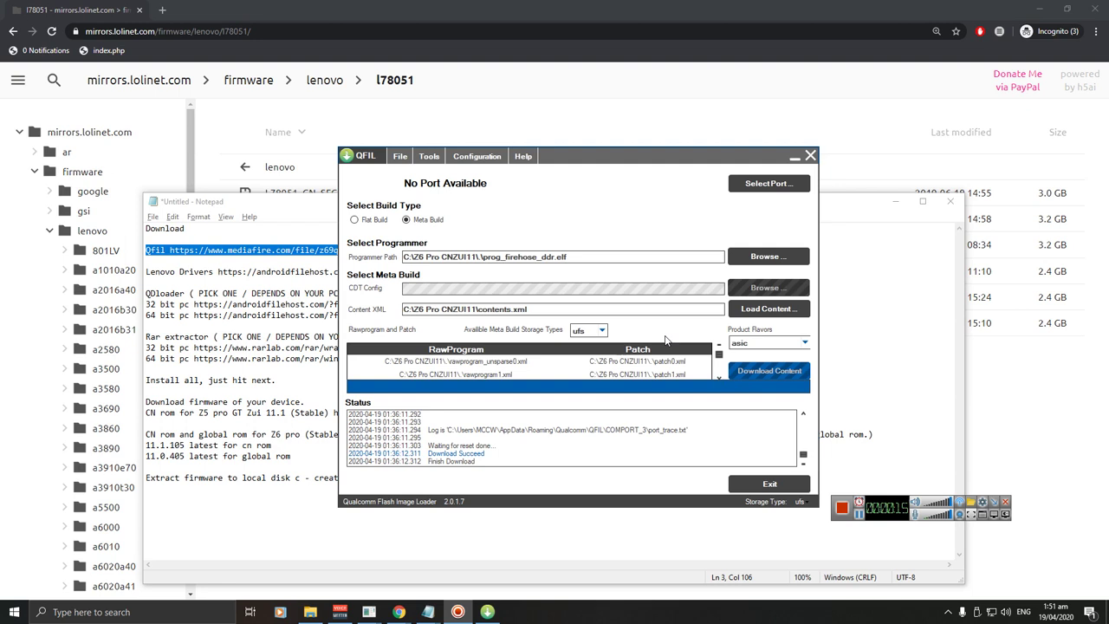
- Bring the Notepad download notes in front of QFIL's finished Download Succeed screen
{"action": "left_click", "coordinate": [271, 359]}
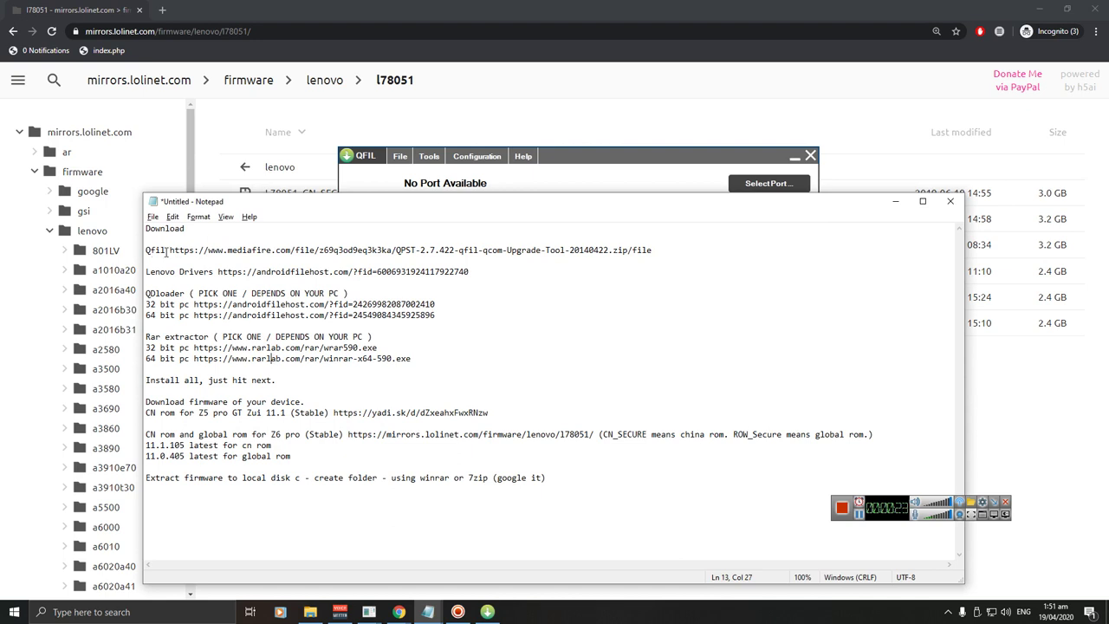
- Highlight the Qfil download link and the Lenovo Drivers line in the notes
{"action": "left_click_drag", "start_coordinate": [146, 251], "coordinate": [421, 251]}
{"action": "left_click", "coordinate": [469, 271], "text": "shift"}
{"action": "left_click", "coordinate": [532, 174]}
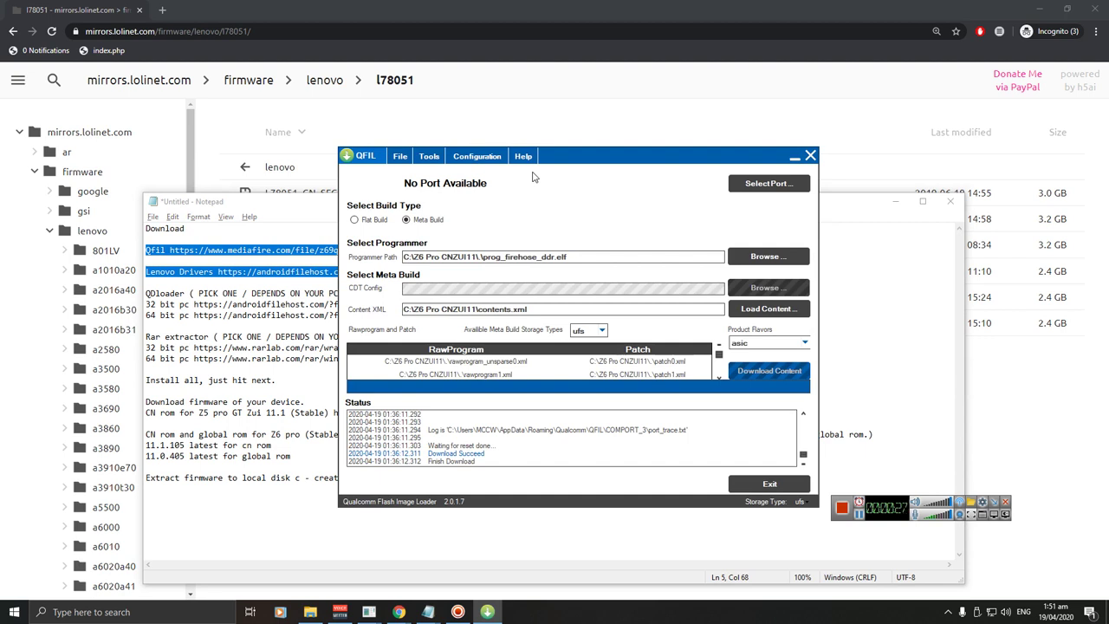
{"action": "left_click", "coordinate": [228, 266]}
- Highlight the Lenovo drivers label and link, then the QDloader links, and open Windows search
{"action": "double_click", "coordinate": [161, 271]}
{"action": "left_click_drag", "start_coordinate": [161, 274], "coordinate": [215, 272]}
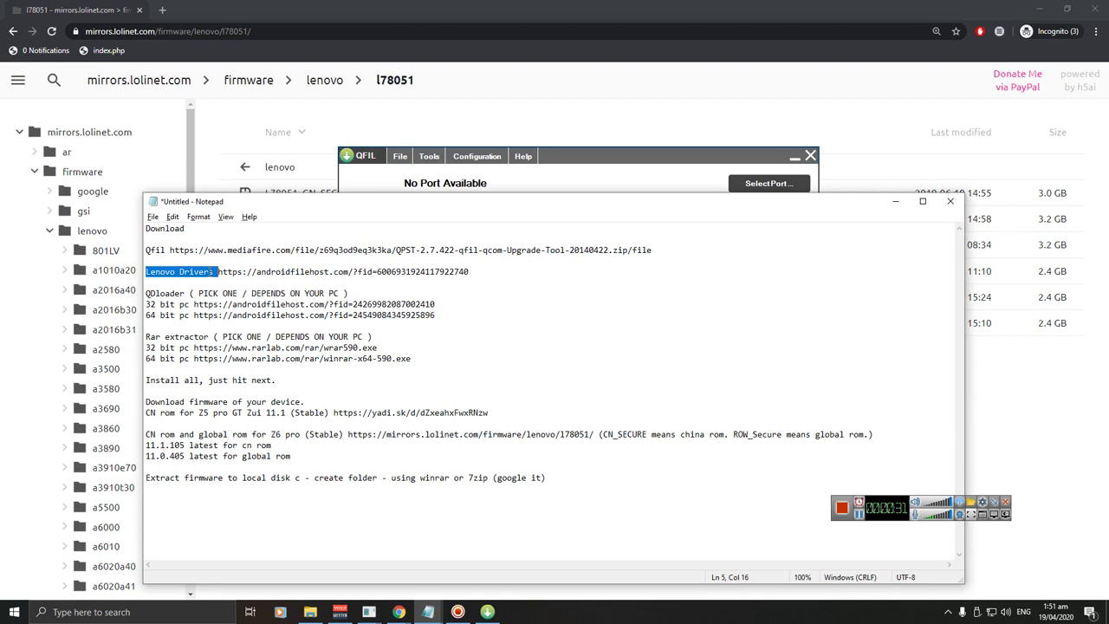
{"action": "left_click_drag", "start_coordinate": [445, 271], "coordinate": [239, 273]}
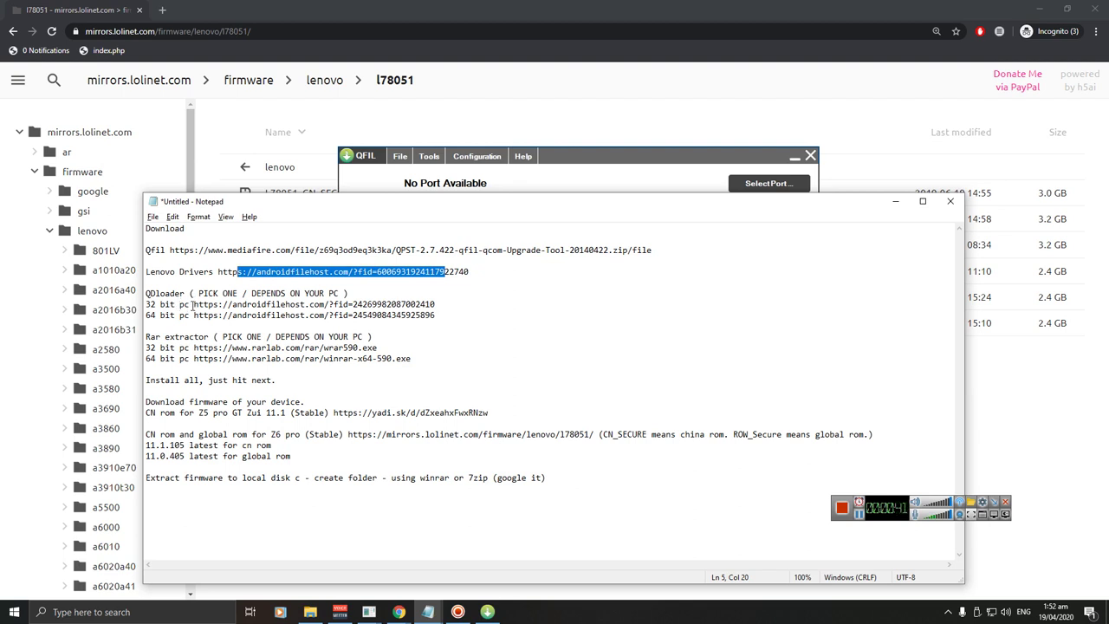
{"action": "mouse_move", "coordinate": [439, 305]}
{"action": "left_mouse_down"}
{"action": "mouse_move", "coordinate": [194, 304]}
{"action": "mouse_move", "coordinate": [197, 315]}
{"action": "mouse_move", "coordinate": [435, 315]}
{"action": "left_mouse_up"}
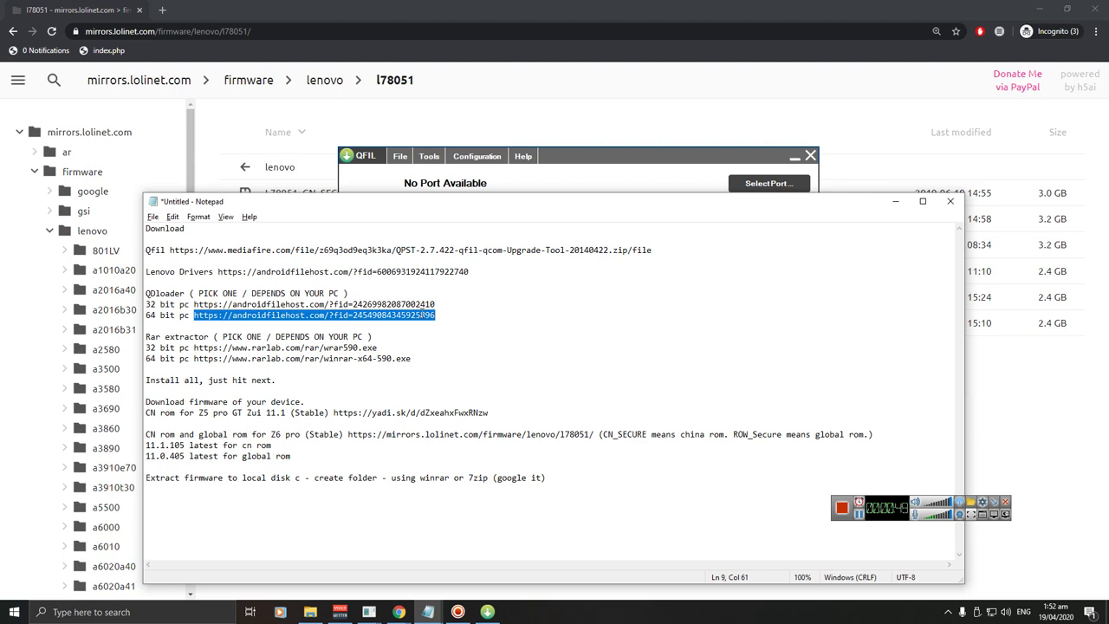
{"action": "key", "text": "super"}
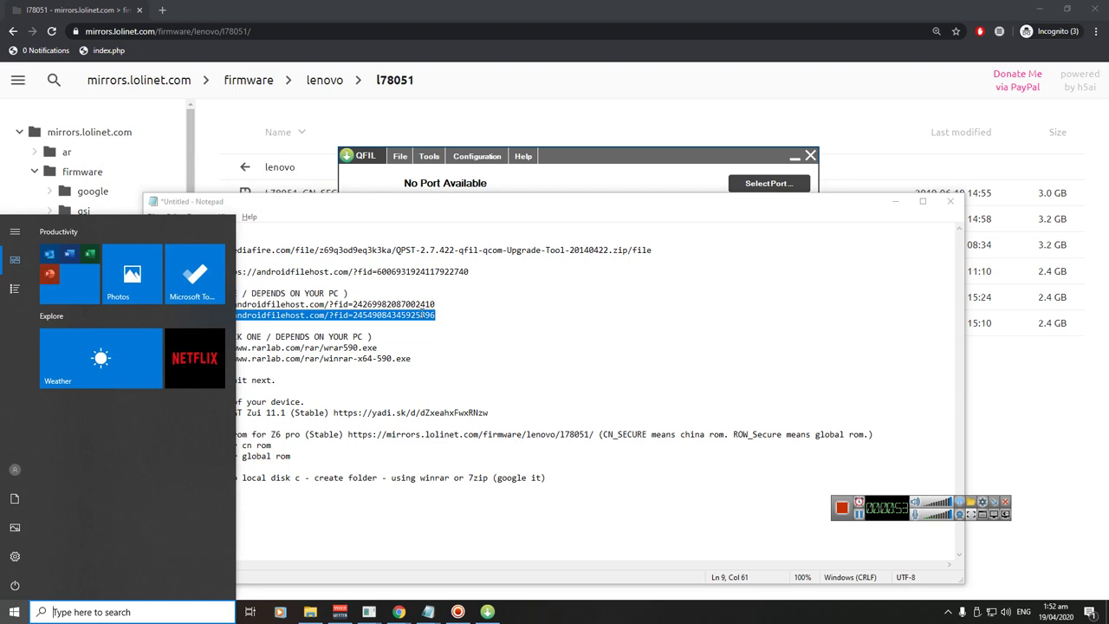
- Run dxdiag to confirm 64-bit Windows 10 Pro, and highlight the matching 64-bit QDloader link
{"action": "type", "text": "dxd"}
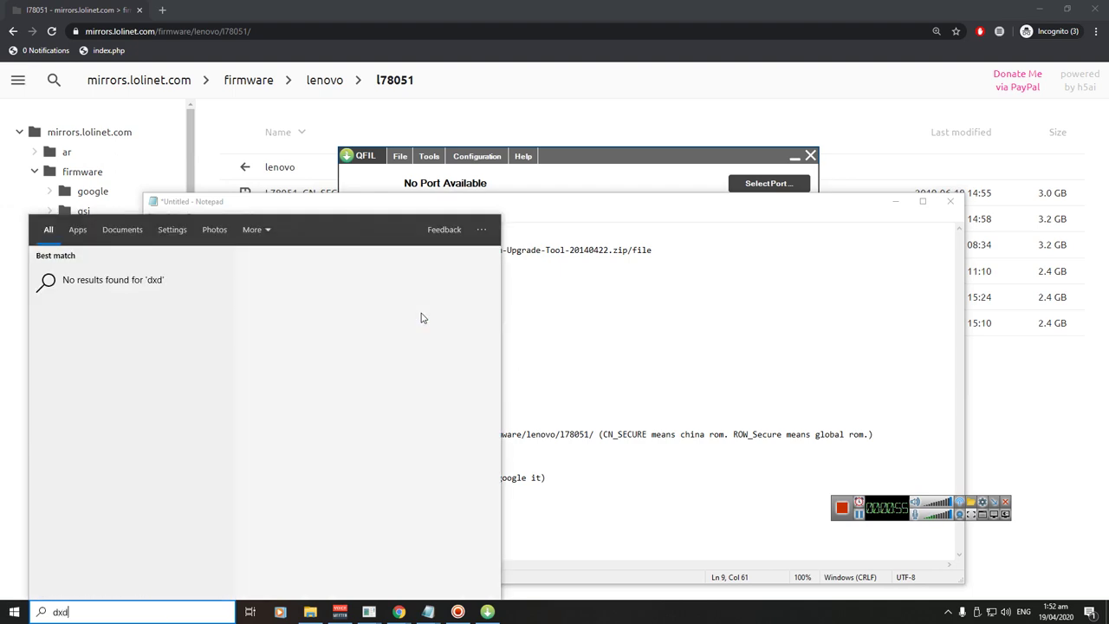
{"action": "type", "text": "iag"}
{"action": "key", "text": "Return"}
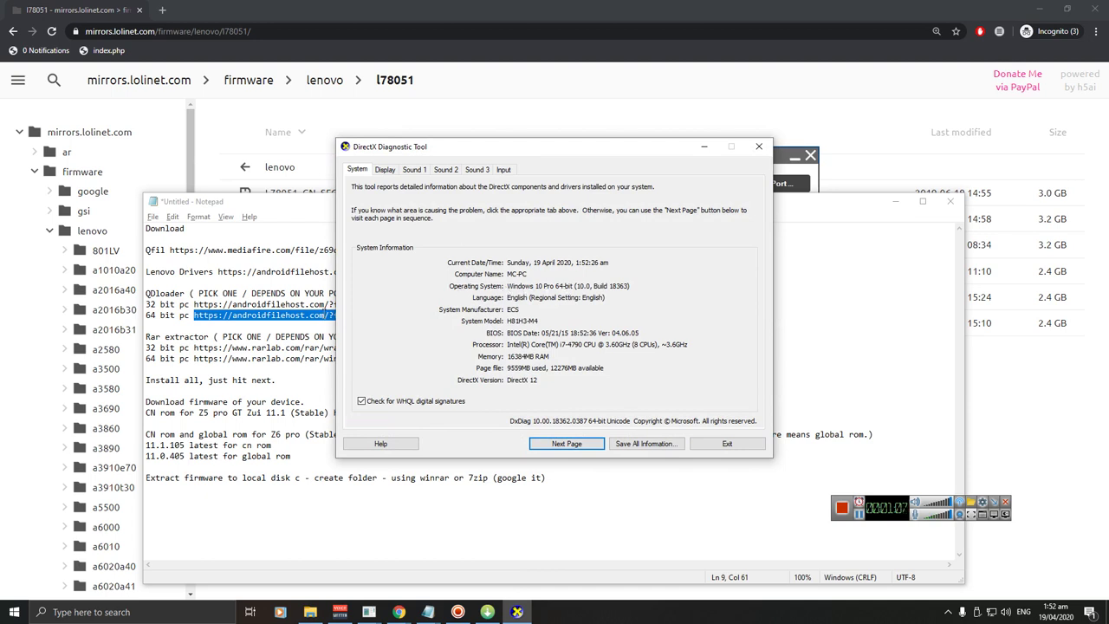
{"action": "left_click", "coordinate": [322, 325]}
{"action": "left_click", "coordinate": [411, 321]}
{"action": "left_click_drag", "start_coordinate": [435, 316], "coordinate": [196, 316]}
{"action": "key", "text": "alt+Tab"}
{"action": "left_click", "coordinate": [266, 325]}
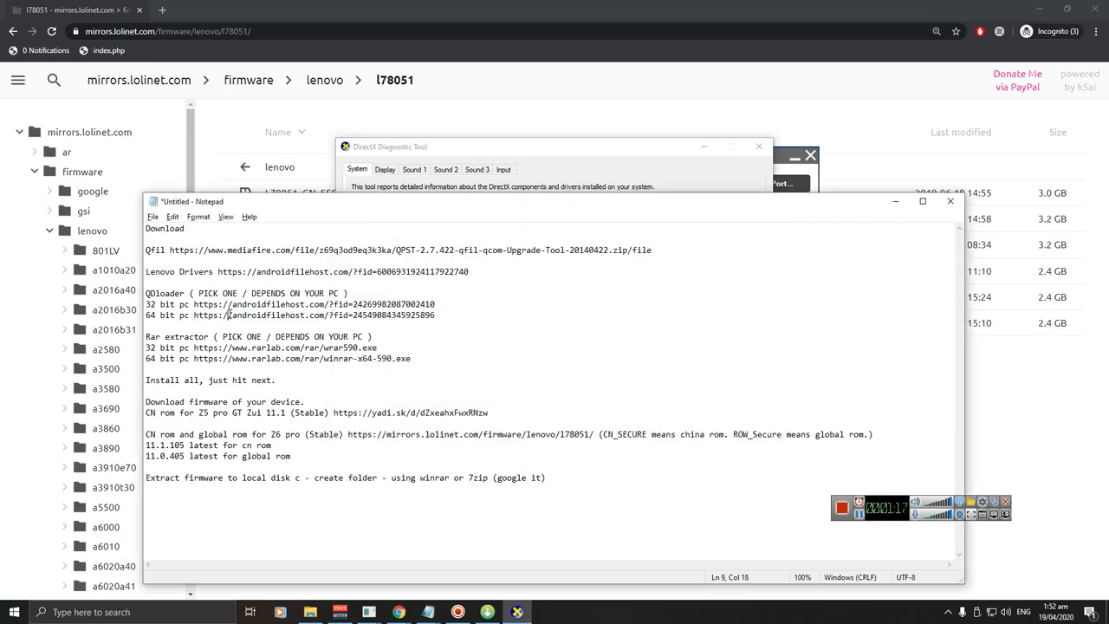
{"action": "left_click_drag", "start_coordinate": [194, 304], "coordinate": [470, 303]}
{"action": "left_click", "coordinate": [322, 347]}
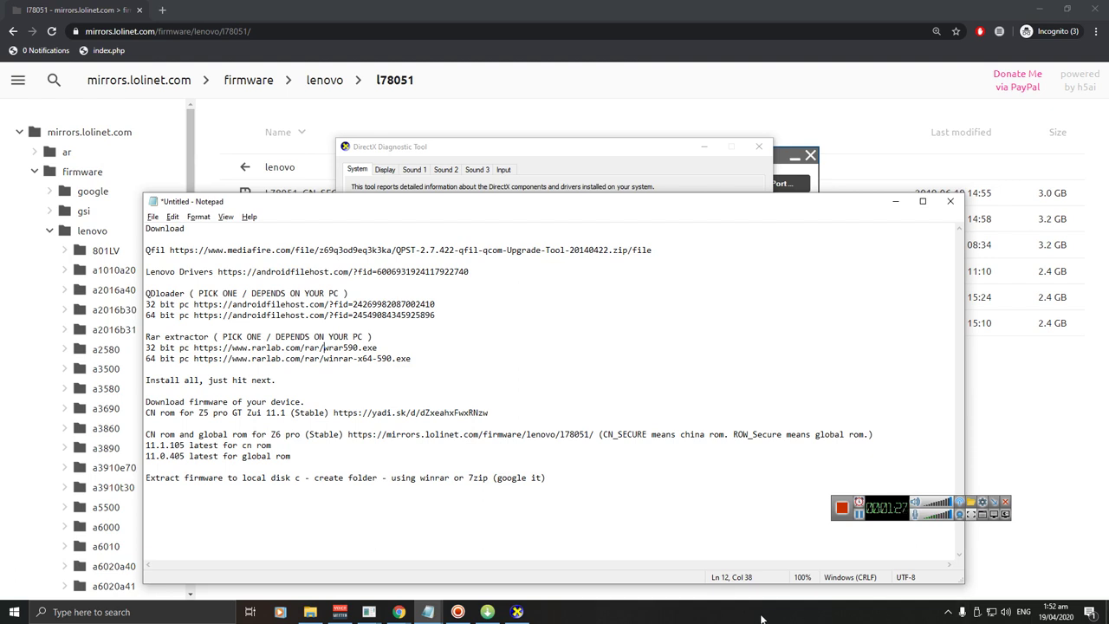
{"action": "double_click", "coordinate": [185, 336]}
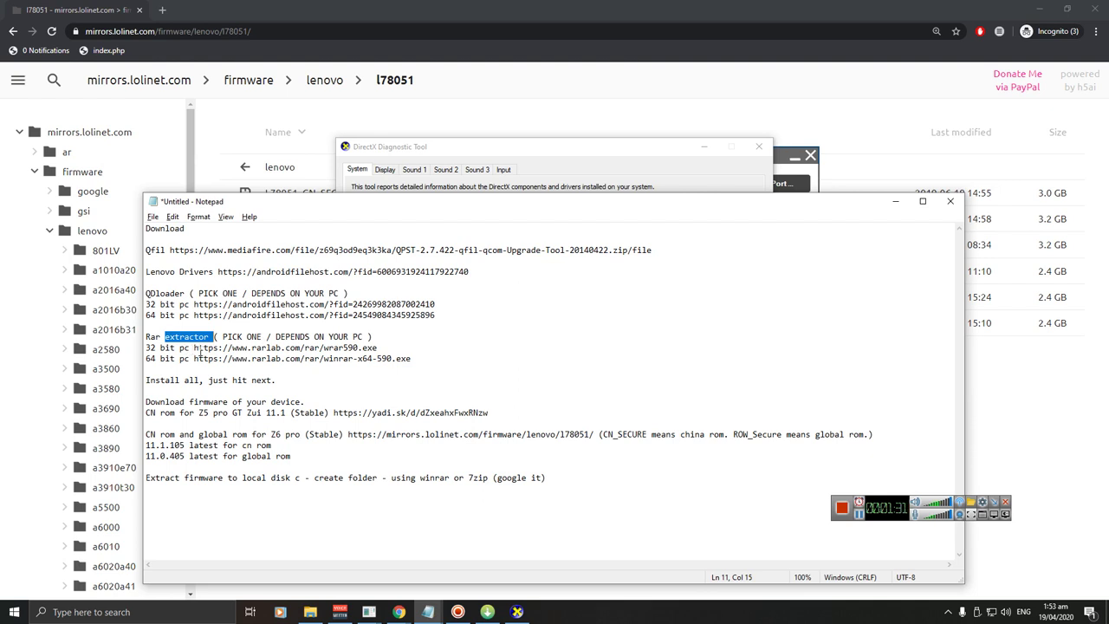
{"action": "left_click_drag", "start_coordinate": [200, 348], "coordinate": [395, 347]}
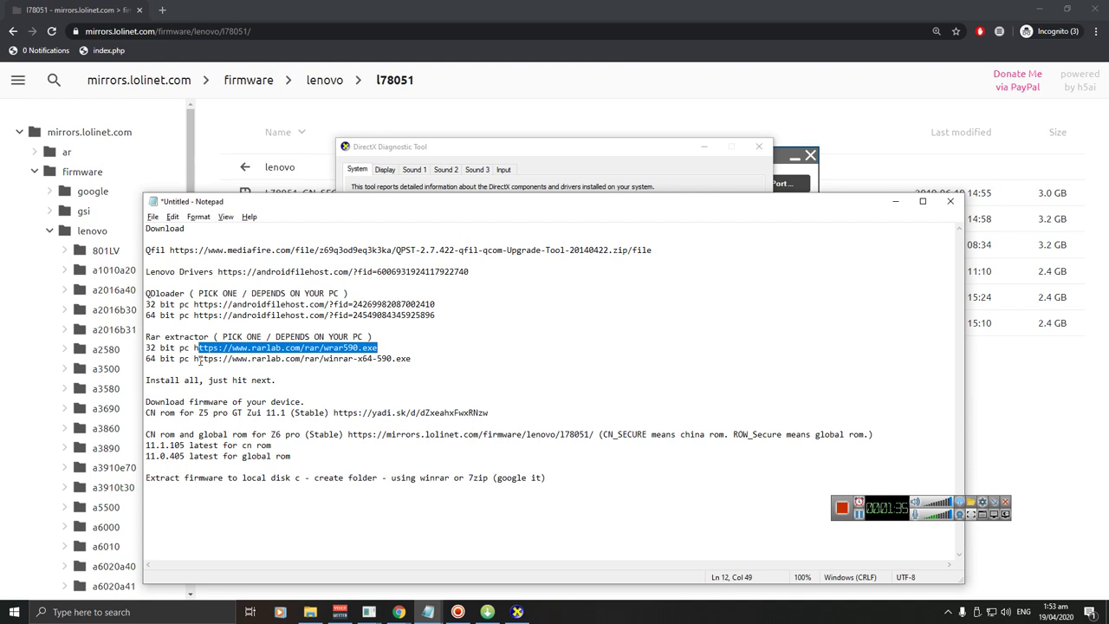
{"action": "left_click_drag", "start_coordinate": [194, 358], "coordinate": [413, 357]}
{"action": "left_click", "coordinate": [381, 383]}
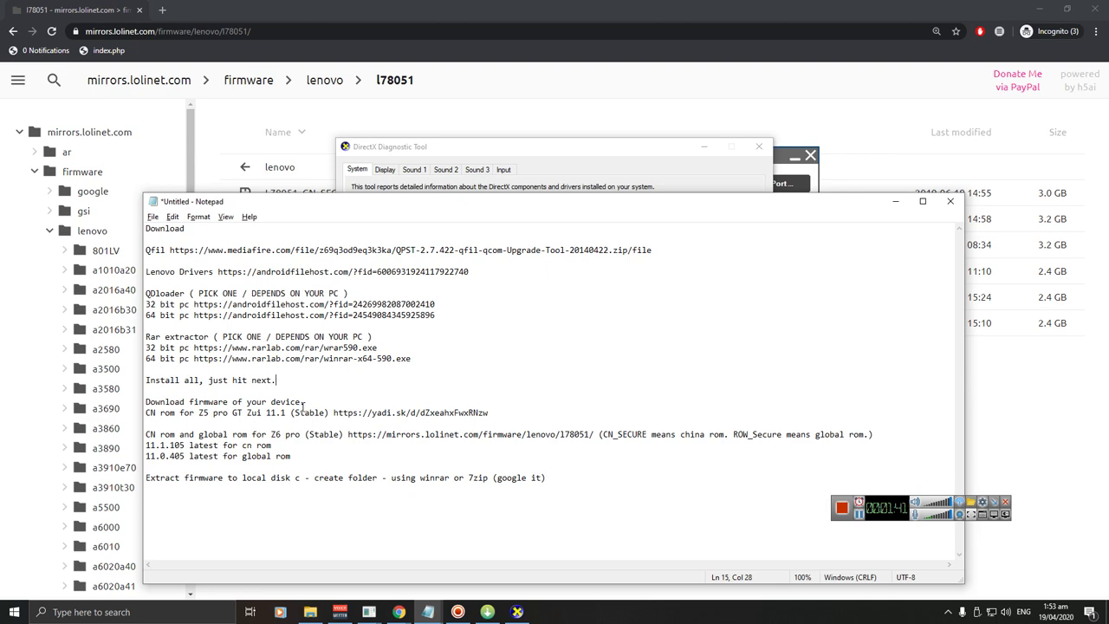
{"action": "key", "text": "alt+Tab"}
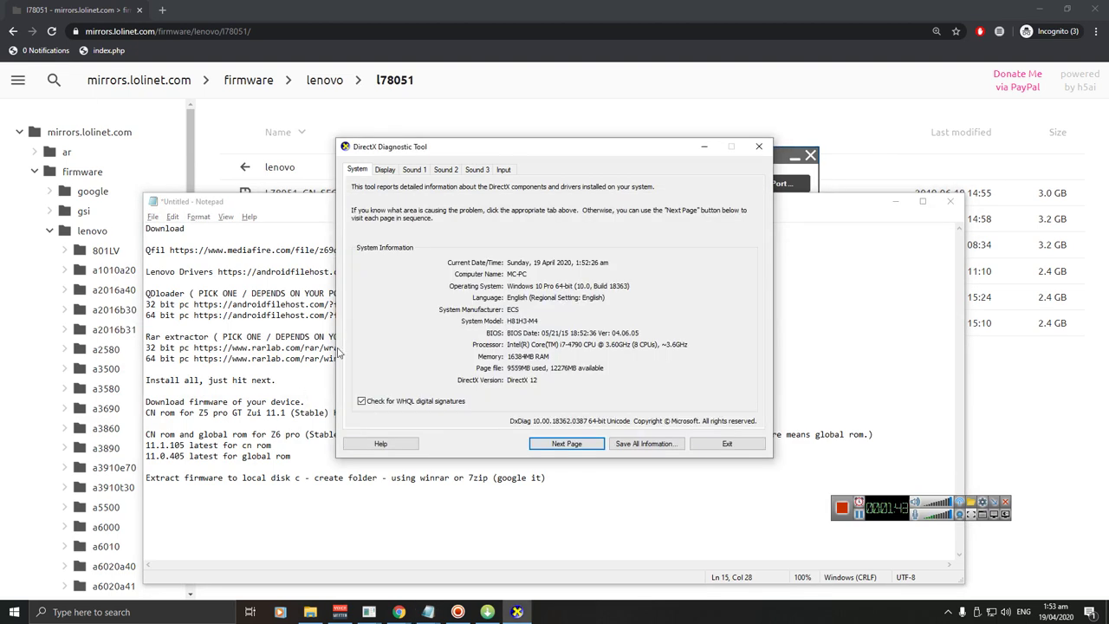
{"action": "left_click", "coordinate": [278, 401]}
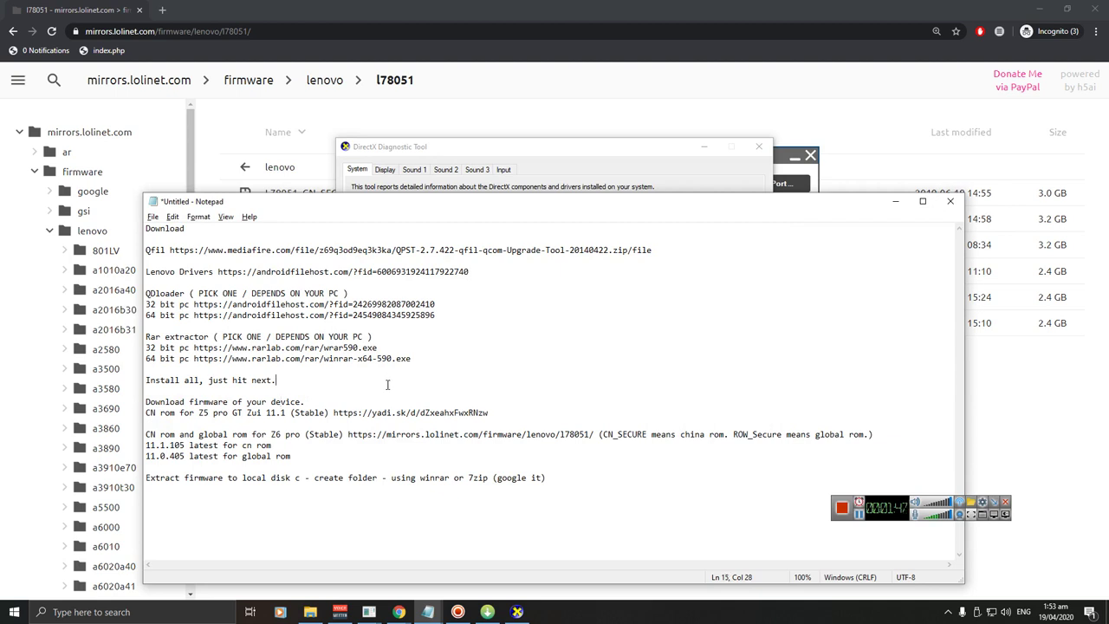
- Insert a 'Reboot your pc.' line below 'Install all, just hit next.' in the notes
{"action": "left_click", "coordinate": [386, 382]}
{"action": "key", "text": "Return"}
{"action": "key", "text": "Return"}
{"action": "type", "text": "Rebo"}
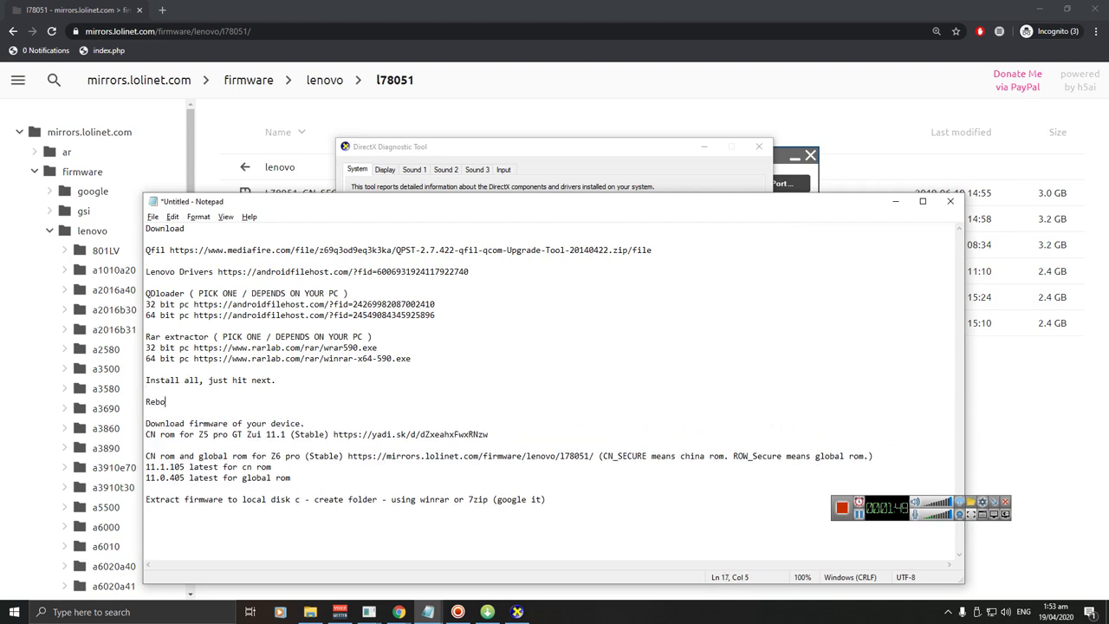
{"action": "type", "text": "ot your pc."}
{"action": "key", "text": "Return"}
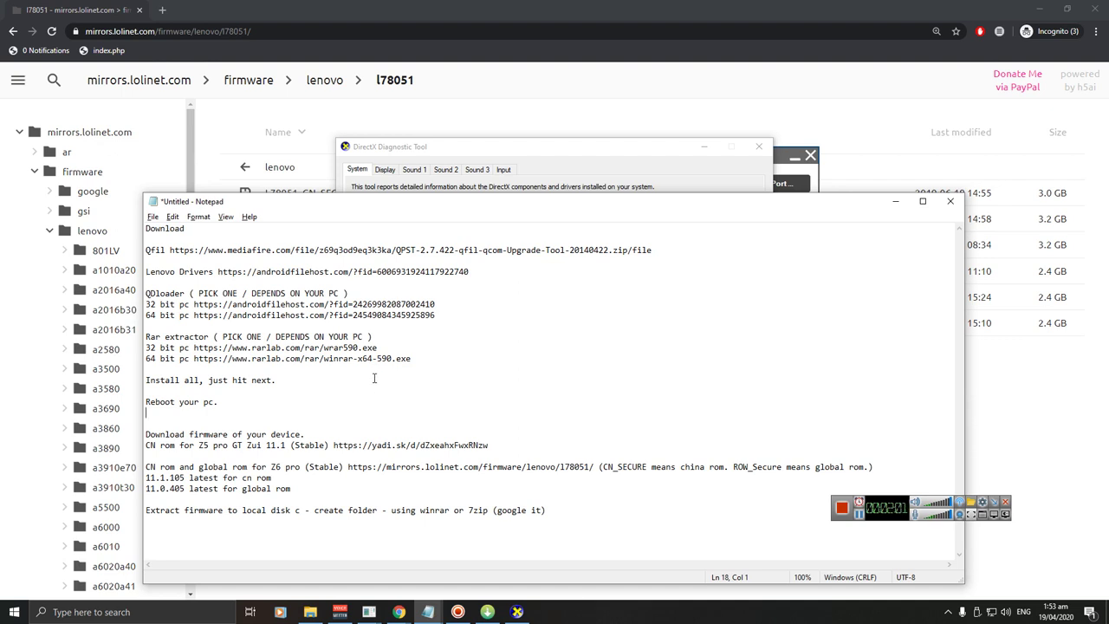
{"action": "left_click", "coordinate": [366, 436]}
- Highlight the Z5 pro GT rom link, then refresh Chrome's l78051 firmware listing
{"action": "left_click_drag", "start_coordinate": [501, 445], "coordinate": [320, 450]}
{"action": "key", "text": "alt+Tab"}
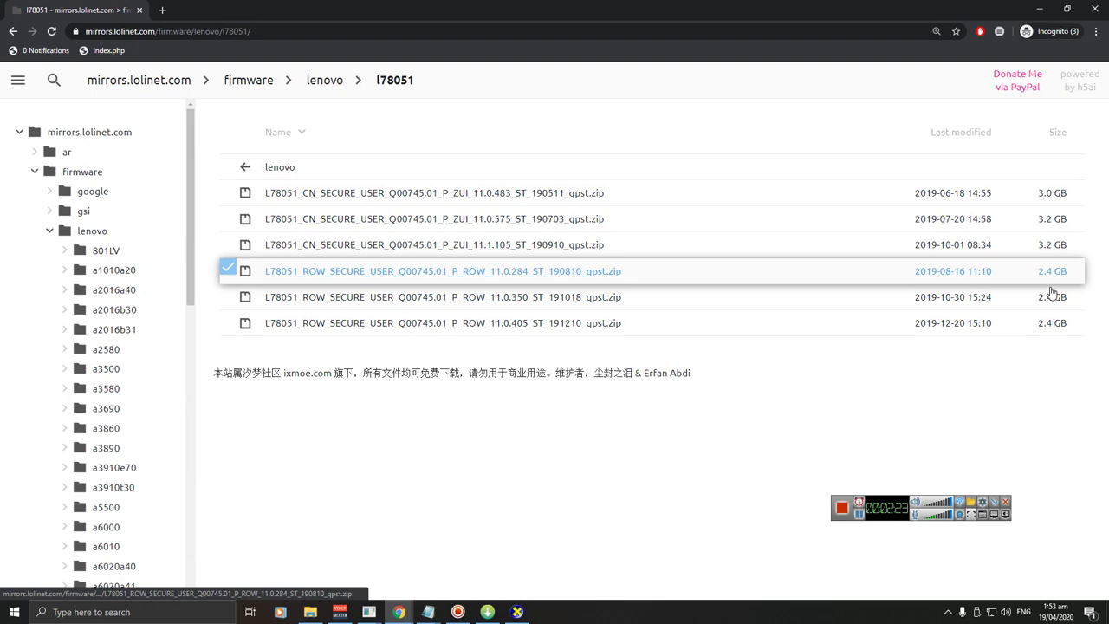
{"action": "key", "text": "alt+Tab"}
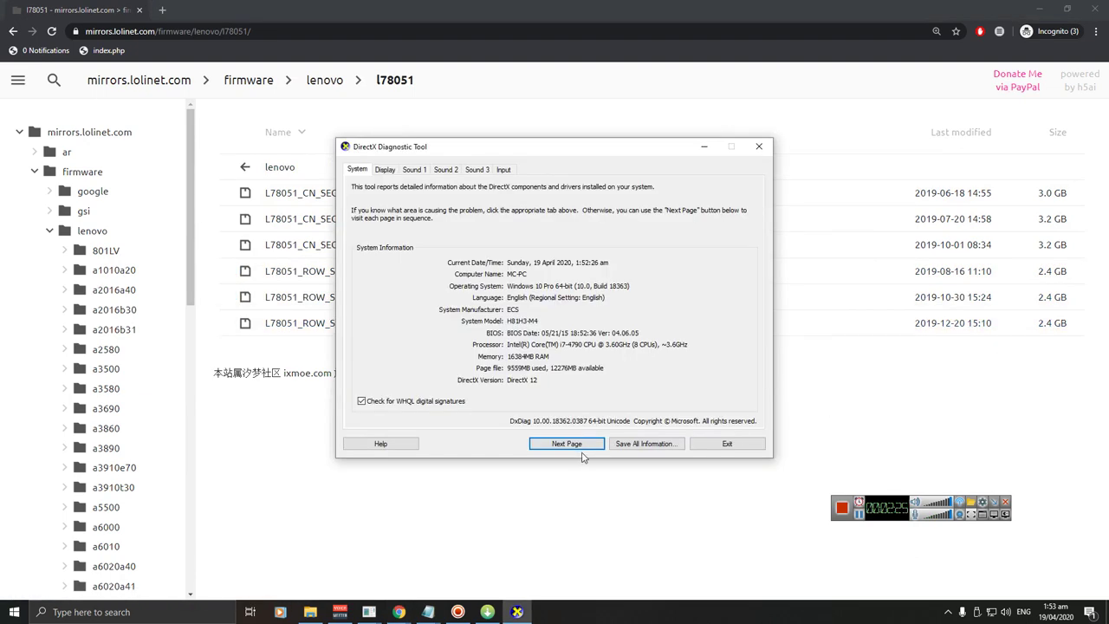
{"action": "key", "text": "alt+Tab"}
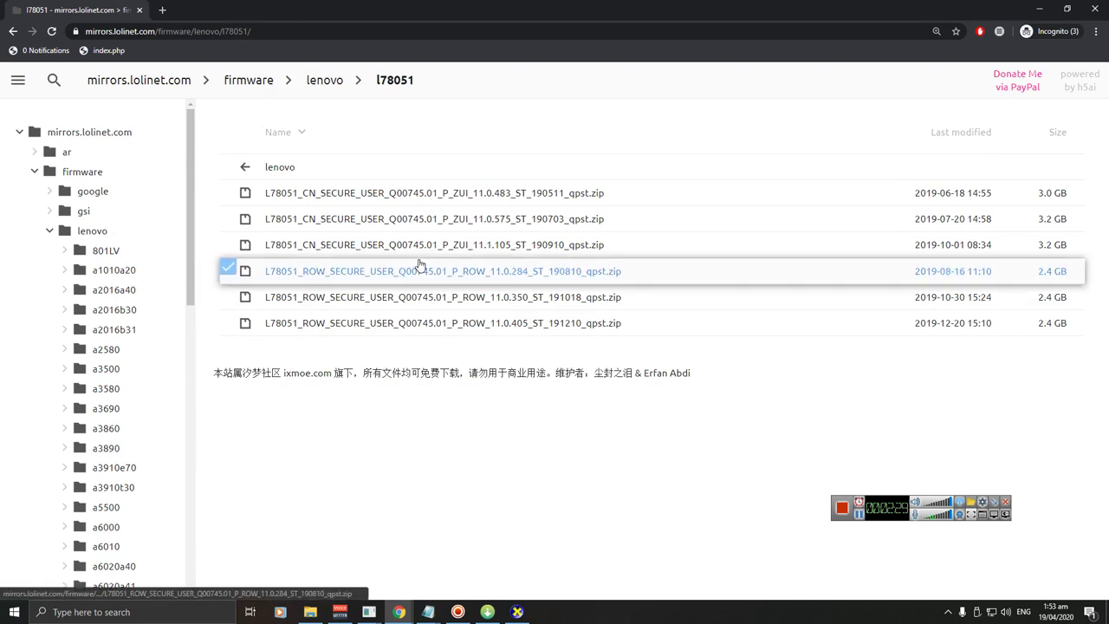
{"action": "left_click", "coordinate": [391, 84]}
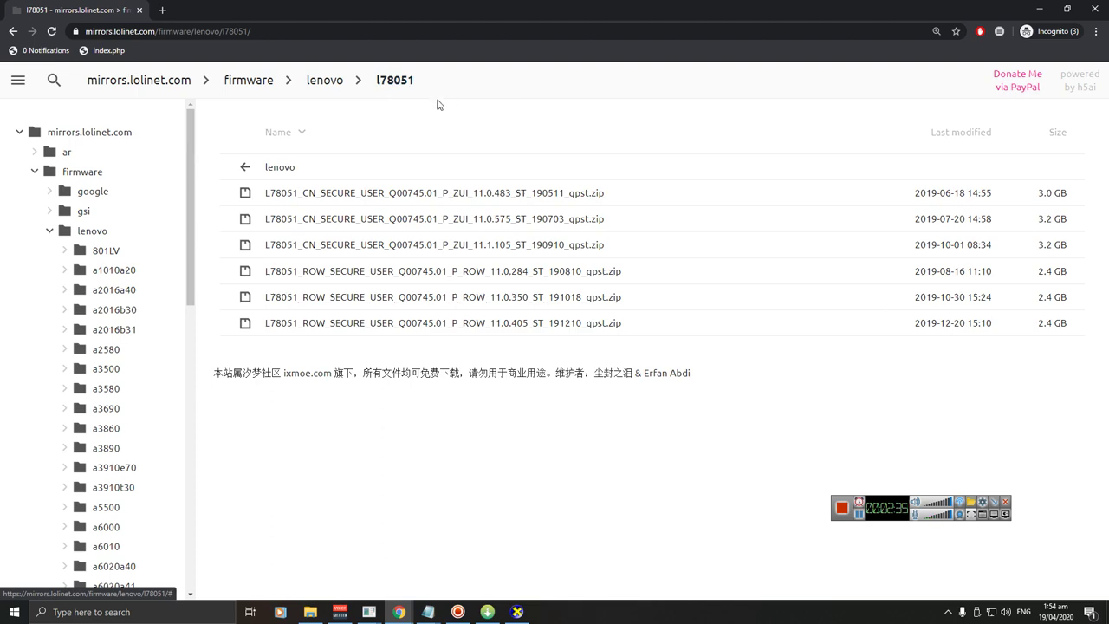
{"action": "key", "text": "alt+Tab"}
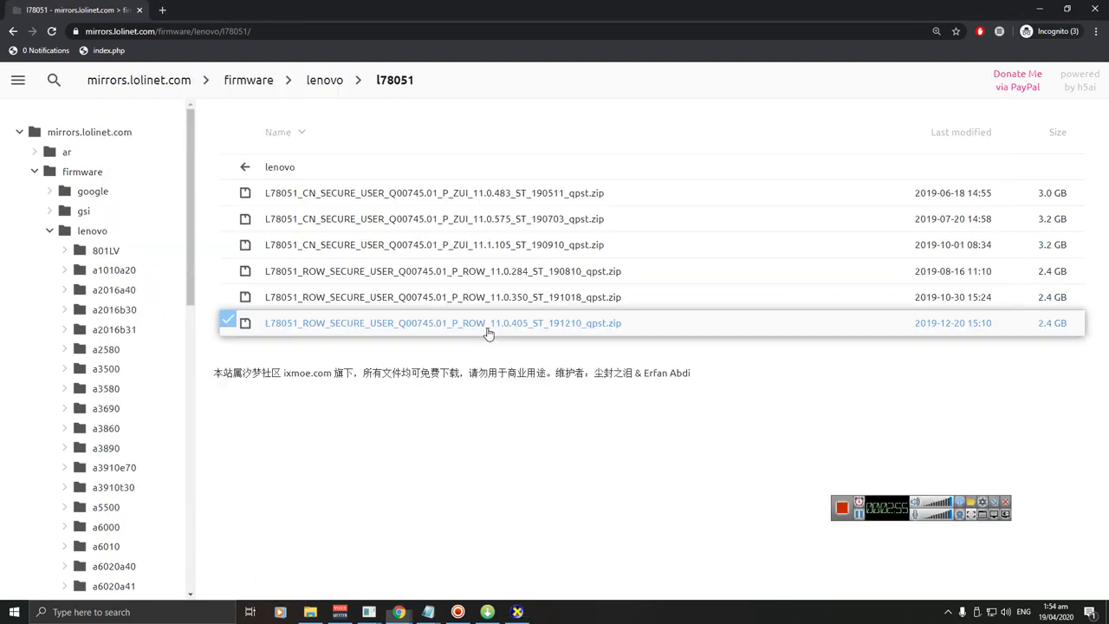
{"action": "key", "text": "alt+Tab"}
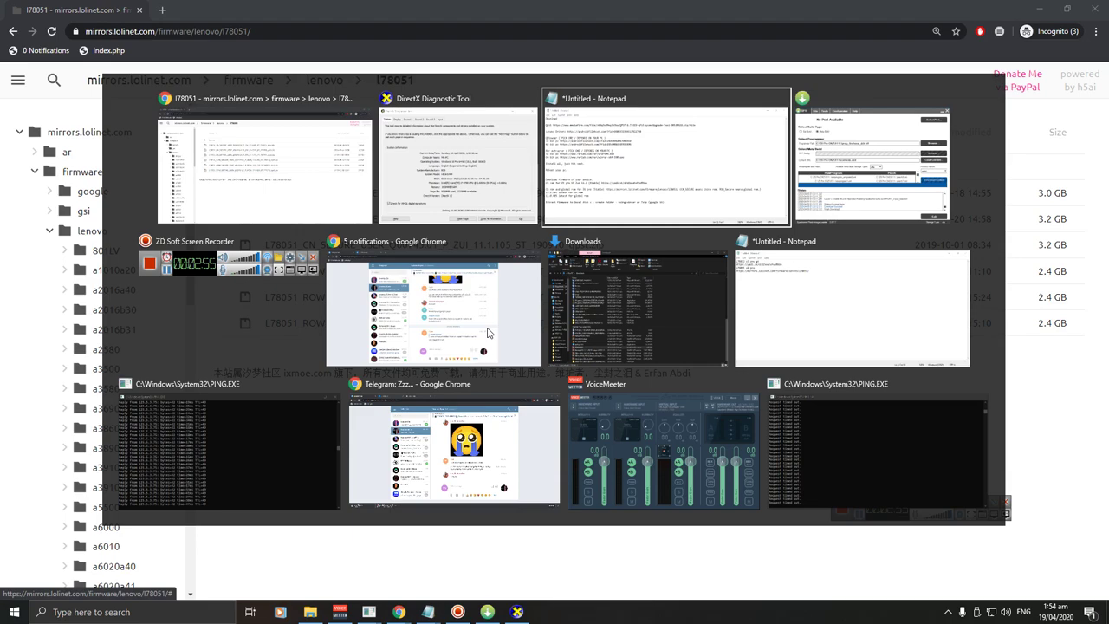
{"action": "key", "text": "alt+Tab"}
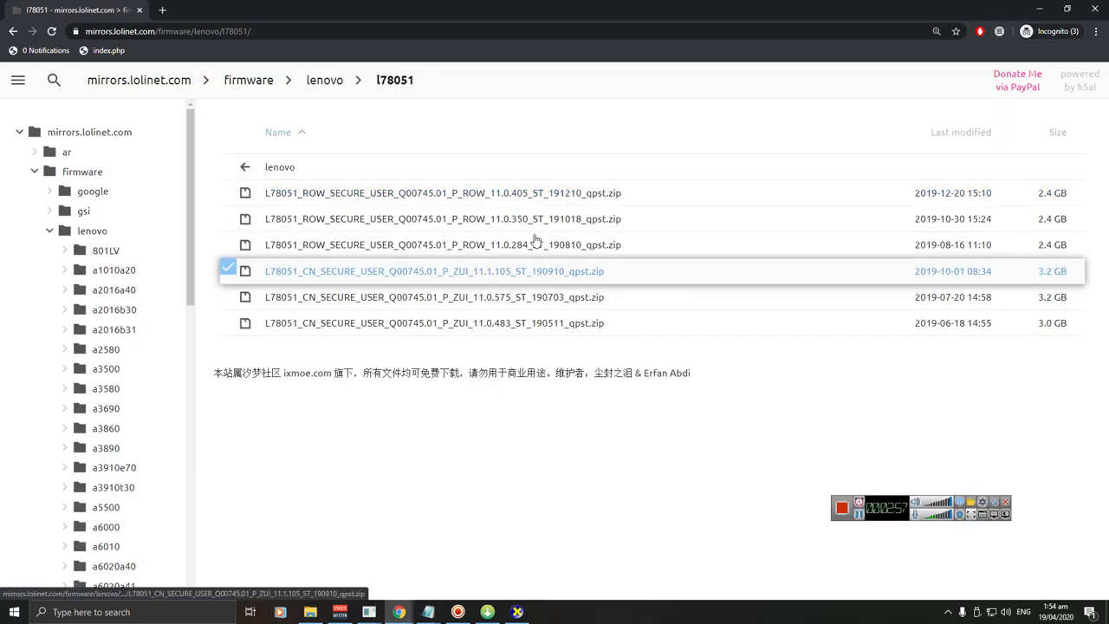
- Go up to the lenovo firmware folder, then open File Explorer showing This PC's drives
{"action": "left_click", "coordinate": [556, 169]}
{"action": "key", "text": "alt+Tab"}
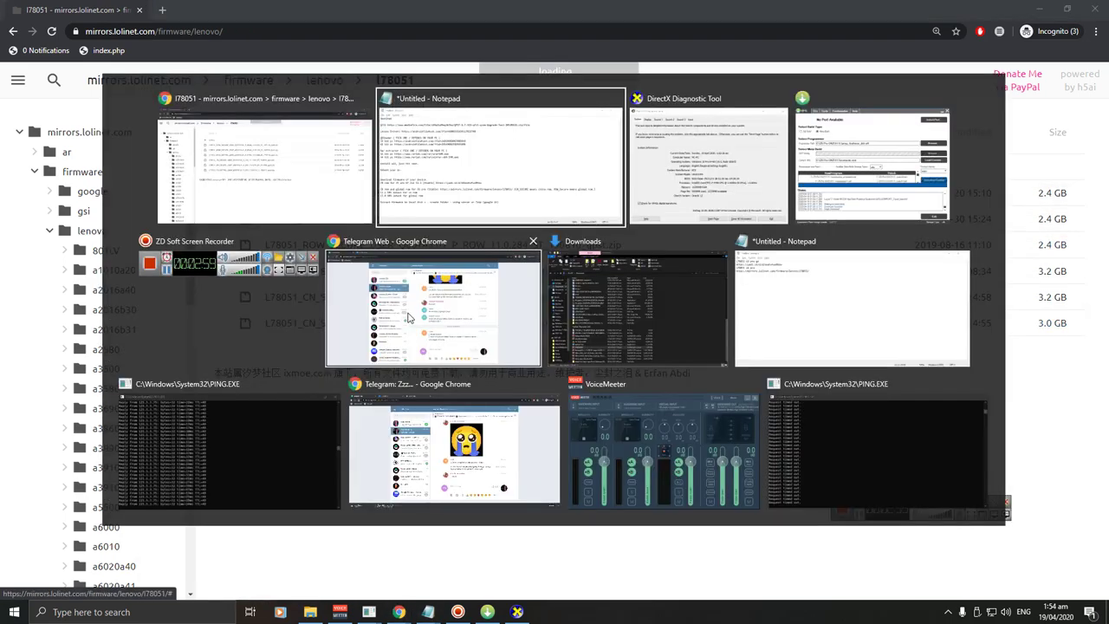
{"action": "left_click", "coordinate": [333, 203]}
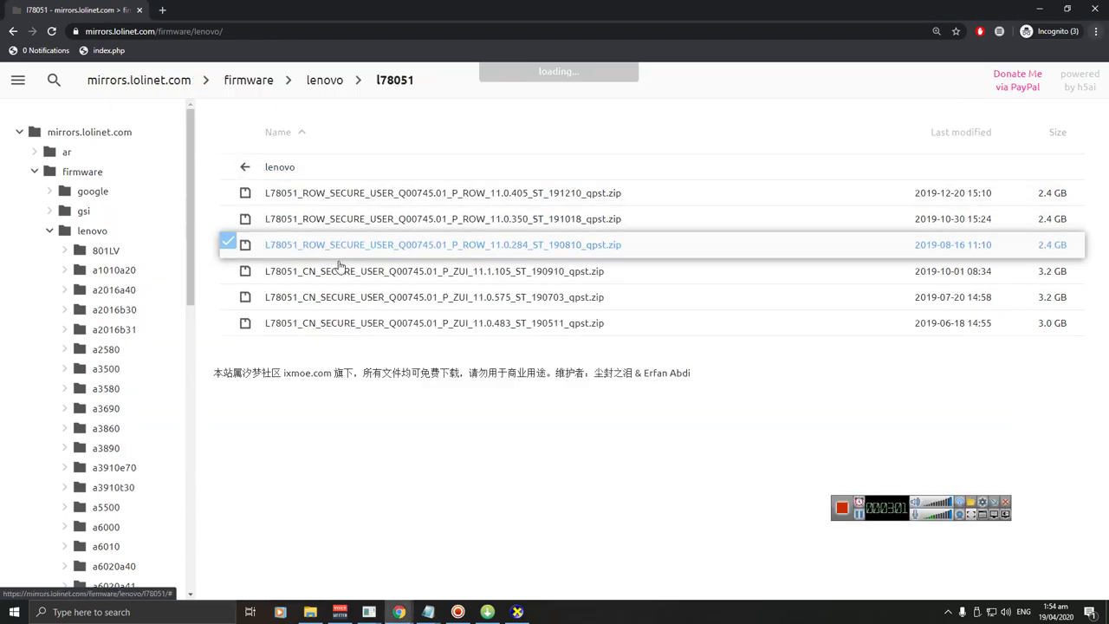
{"action": "key", "text": "super+e"}
{"action": "left_click", "coordinate": [217, 208]}
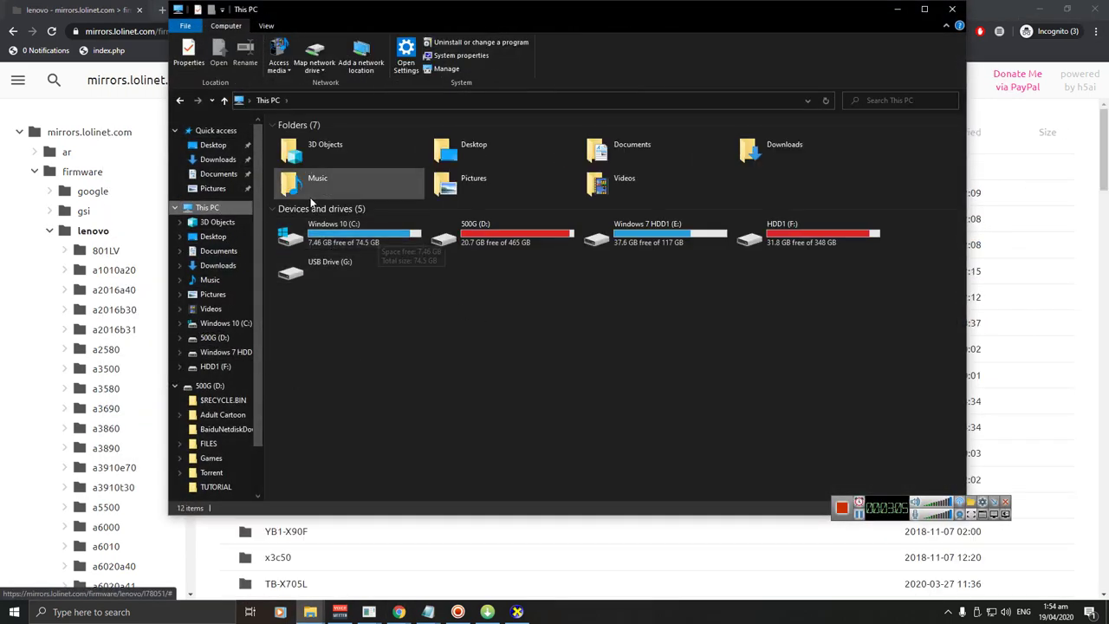
- Copy the FIRMWARE archive from the Downloads folder
{"action": "left_click", "coordinate": [217, 160]}
{"action": "scroll", "coordinate": [380, 429], "scroll_direction": "down", "scroll_amount": 3}
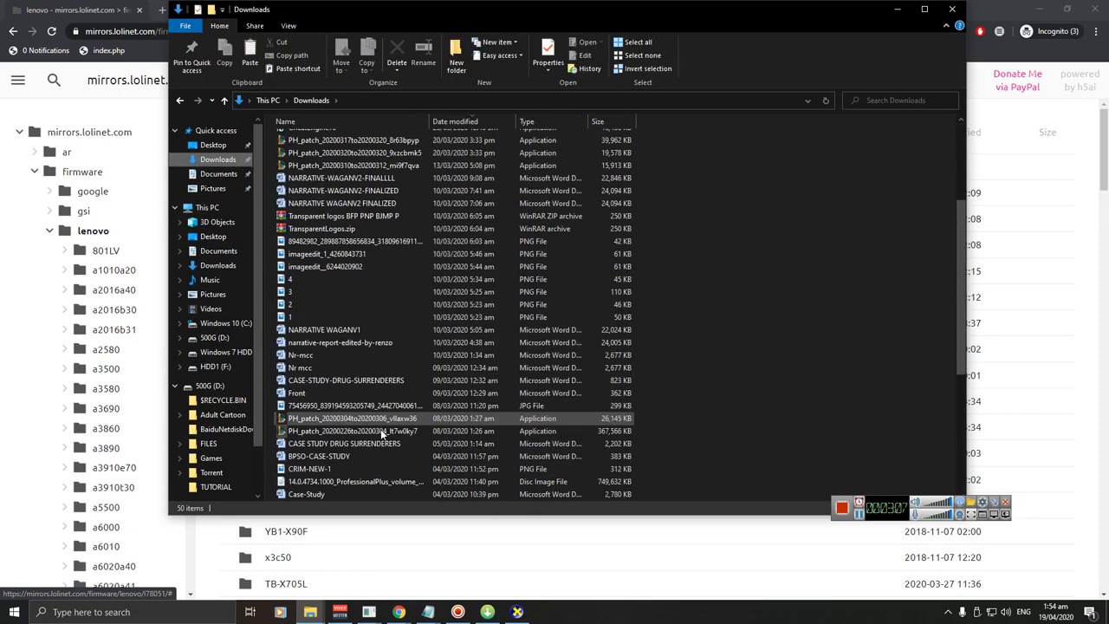
{"action": "scroll", "coordinate": [380, 429], "scroll_direction": "down", "scroll_amount": 5}
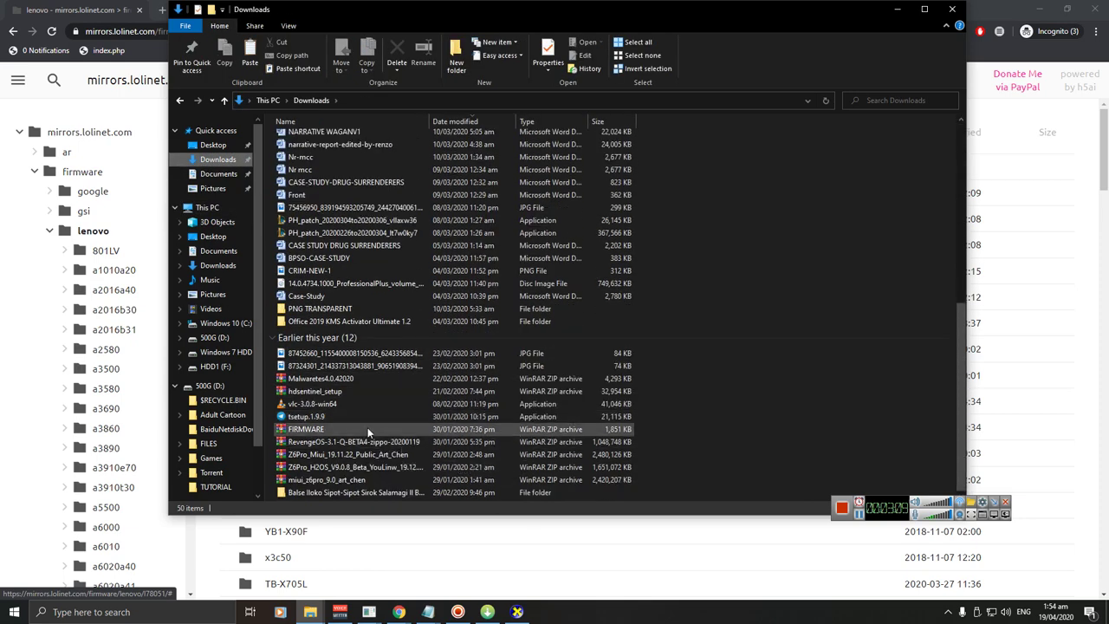
{"action": "left_click", "coordinate": [367, 427]}
{"action": "right_click", "coordinate": [367, 427]}
{"action": "left_click", "coordinate": [425, 356]}
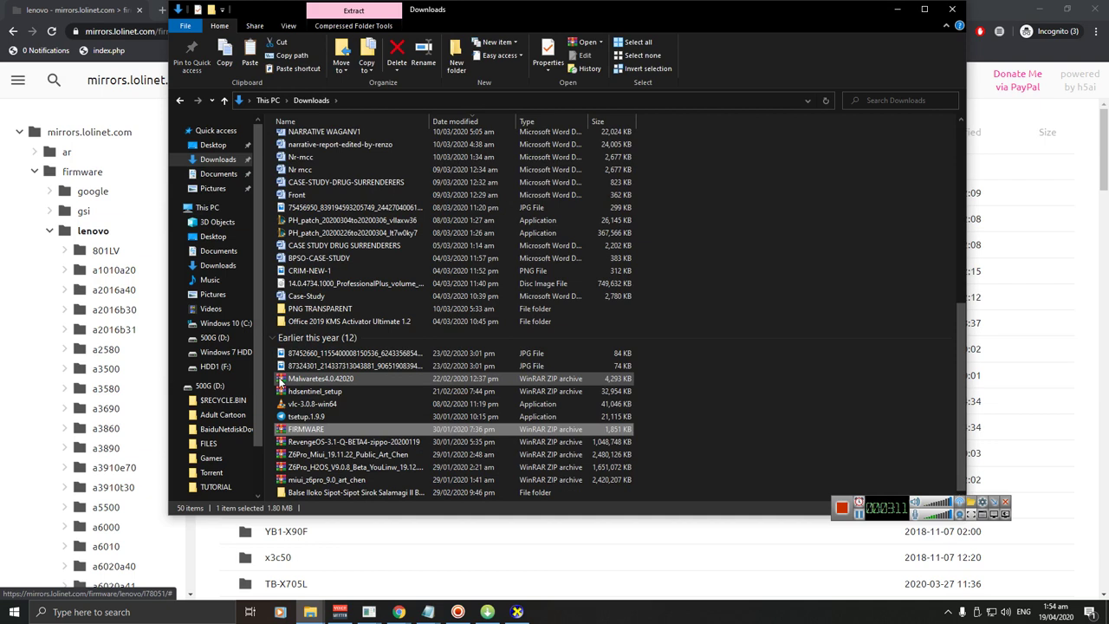
- Create a new folder named Zui on the Windows 10 (C:) drive
{"action": "left_click", "coordinate": [207, 208]}
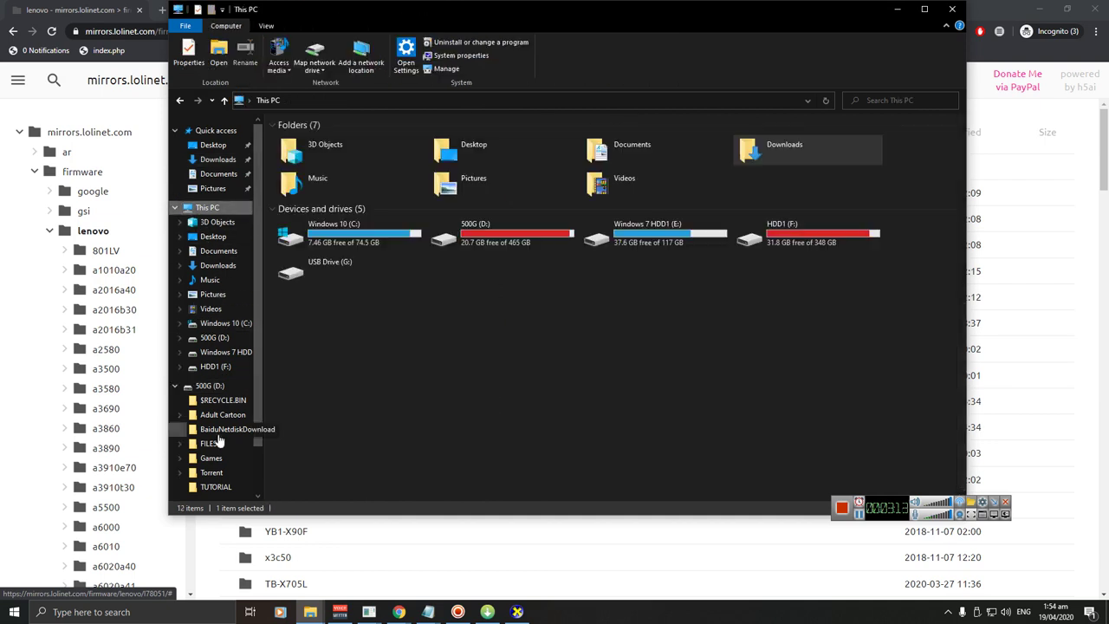
{"action": "left_click", "coordinate": [208, 385]}
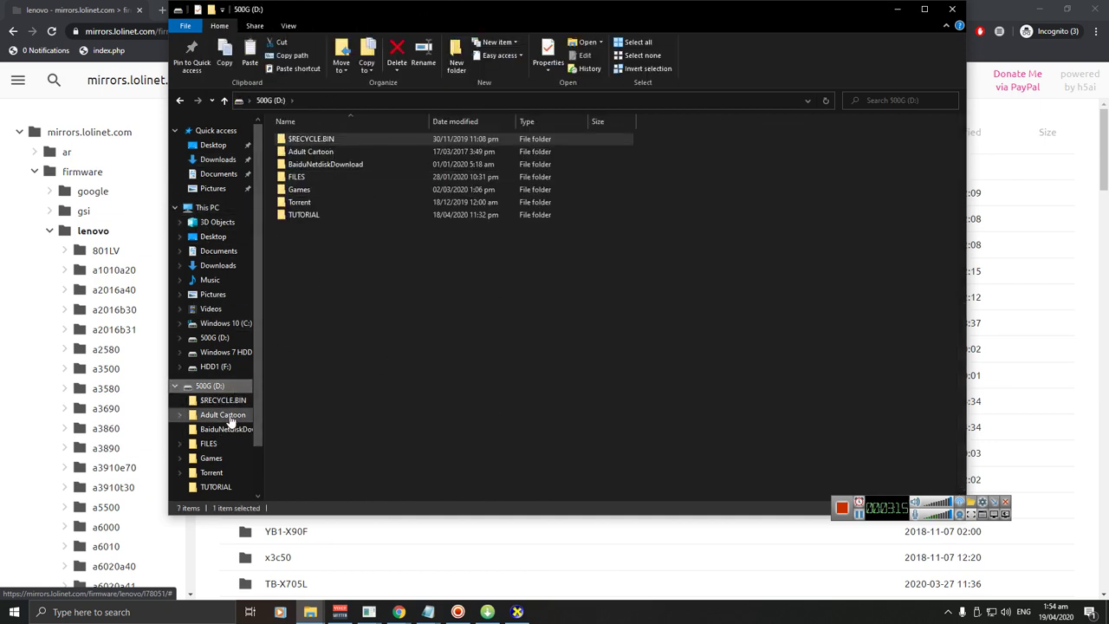
{"action": "left_click", "coordinate": [207, 208]}
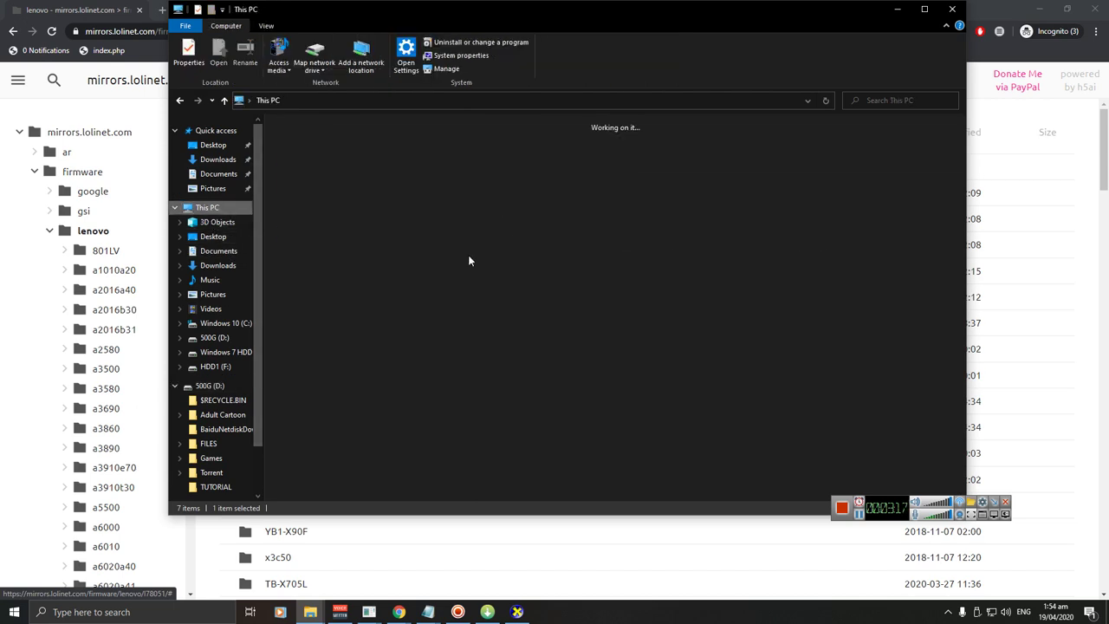
{"action": "left_click", "coordinate": [389, 242]}
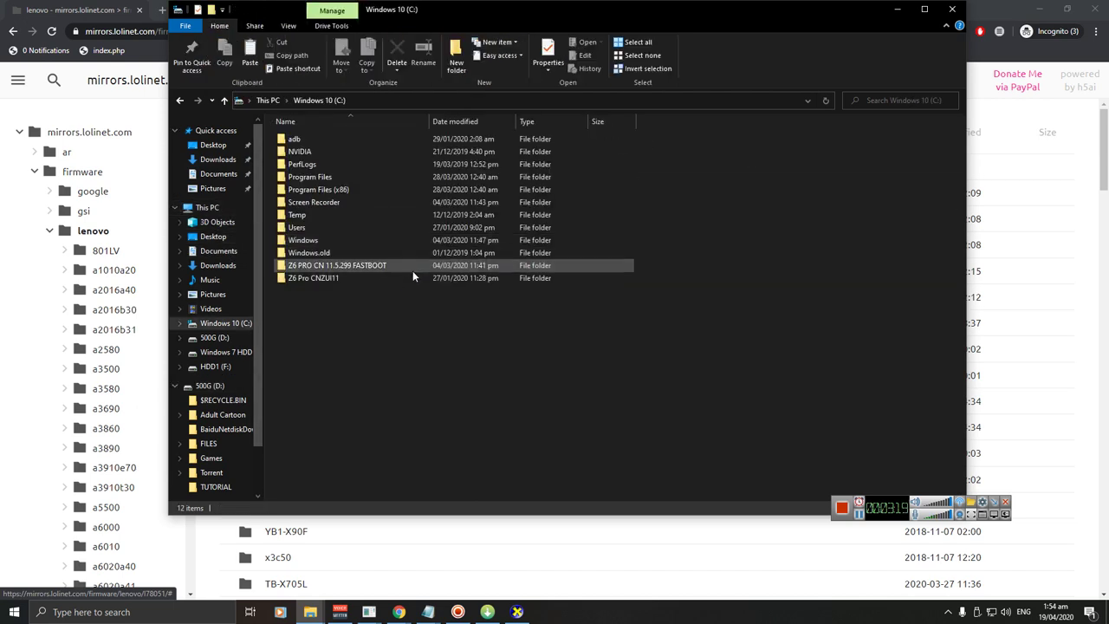
{"action": "right_click", "coordinate": [450, 412]}
{"action": "mouse_move", "coordinate": [521, 550]}
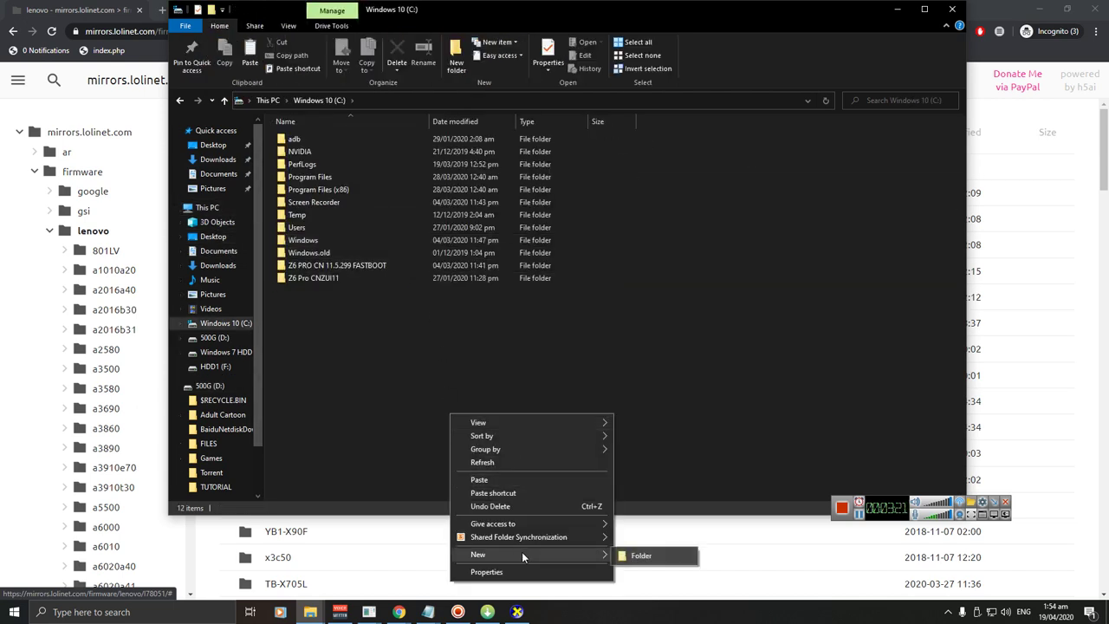
{"action": "left_click", "coordinate": [641, 556]}
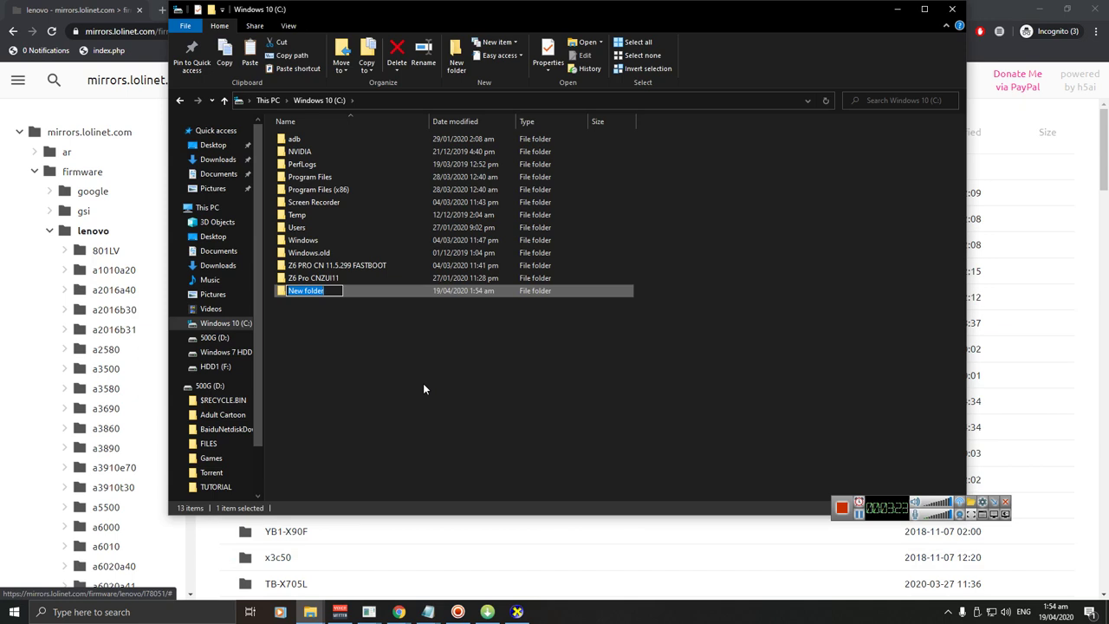
{"action": "type", "text": "Zui"}
{"action": "key", "text": "Return"}
{"action": "key", "text": "Return"}
- Paste the FIRMWARE archive into Zui and return to Chrome's l78051 listing
{"action": "right_click", "coordinate": [423, 383]}
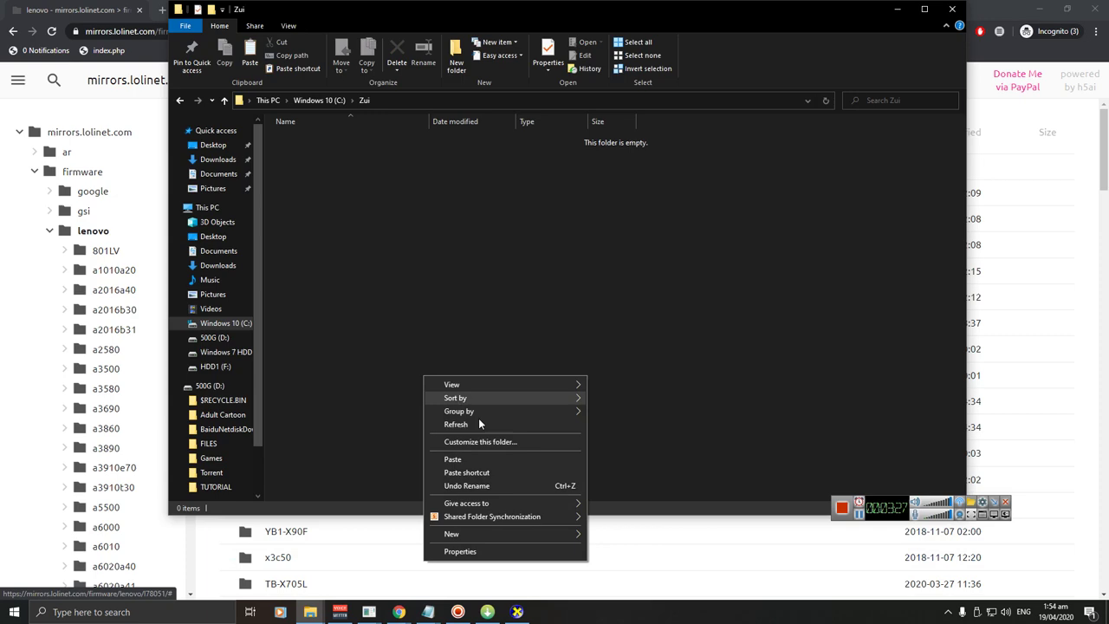
{"action": "left_click", "coordinate": [499, 461]}
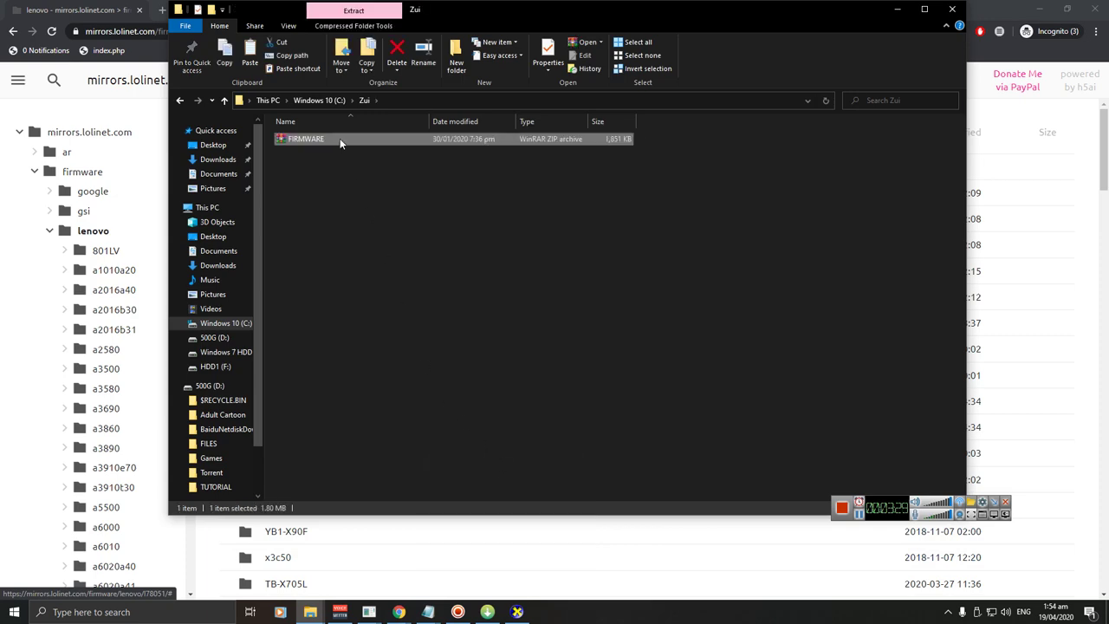
{"action": "right_click", "coordinate": [339, 140]}
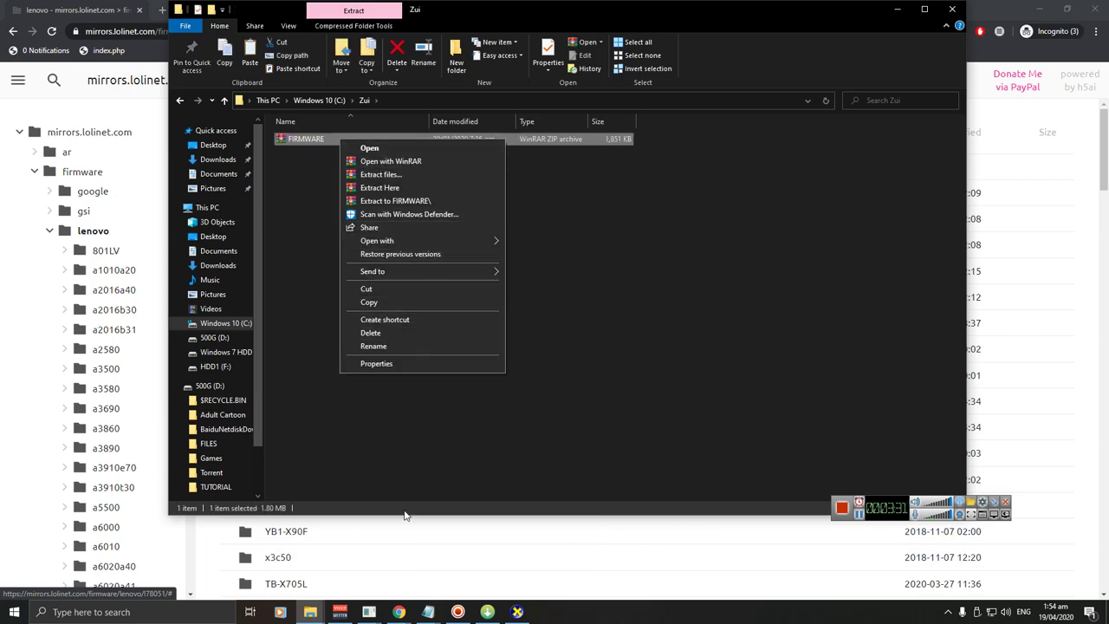
{"action": "left_click", "coordinate": [12, 31]}
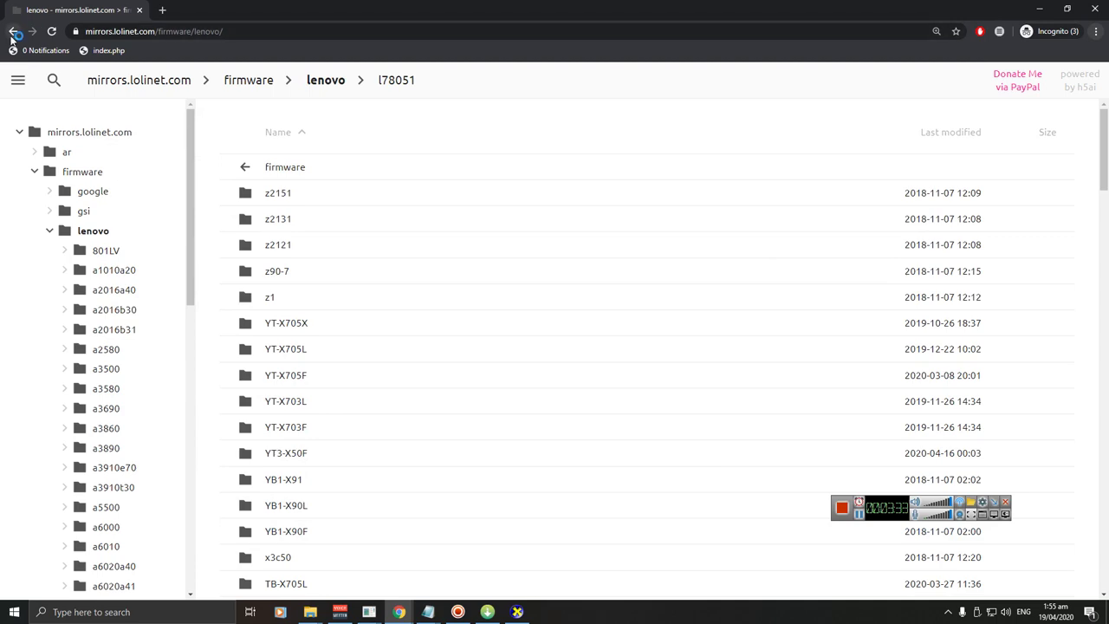
{"action": "left_click", "coordinate": [12, 31]}
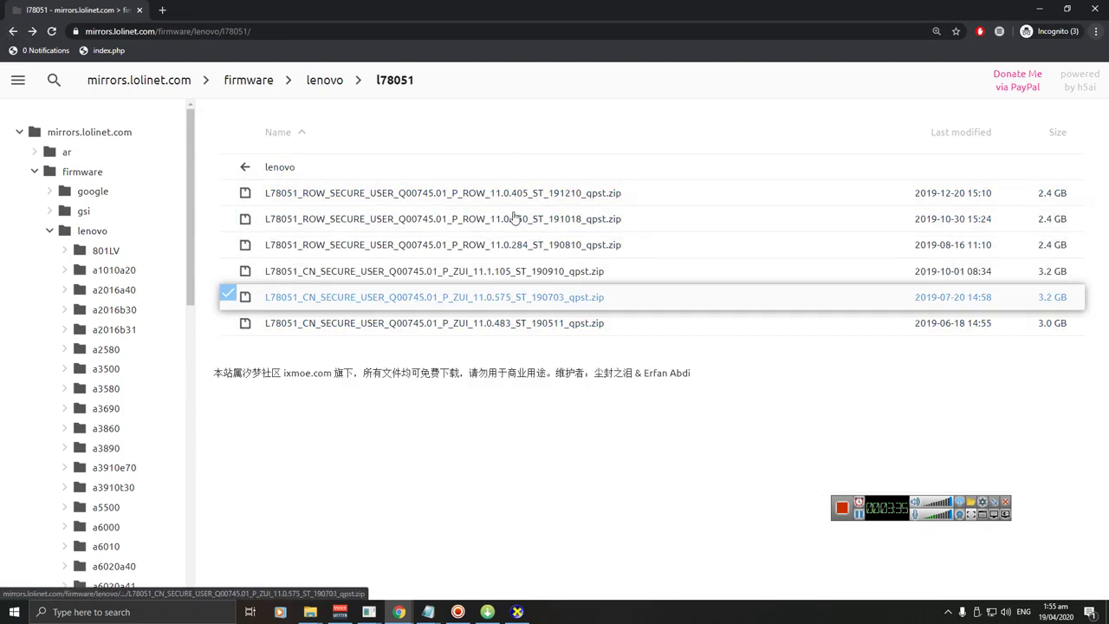
- Extract the FIRMWARE archive and open the resulting Z6 Pro CNZUI11 folder on C: (118 items)
{"action": "key", "text": "alt+Tab"}
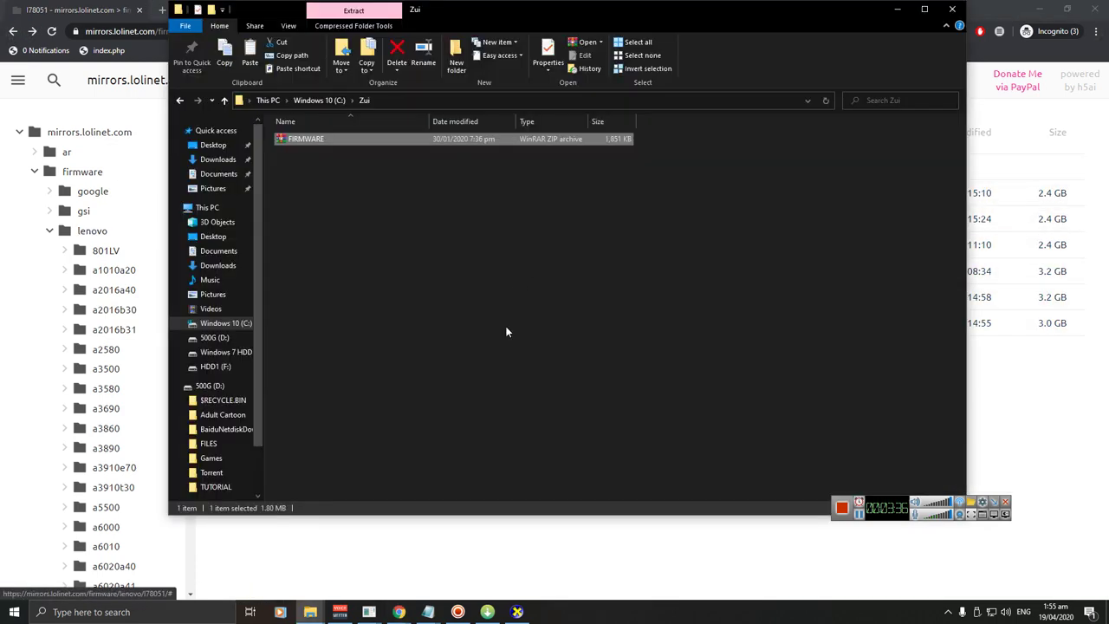
{"action": "right_click", "coordinate": [316, 140]}
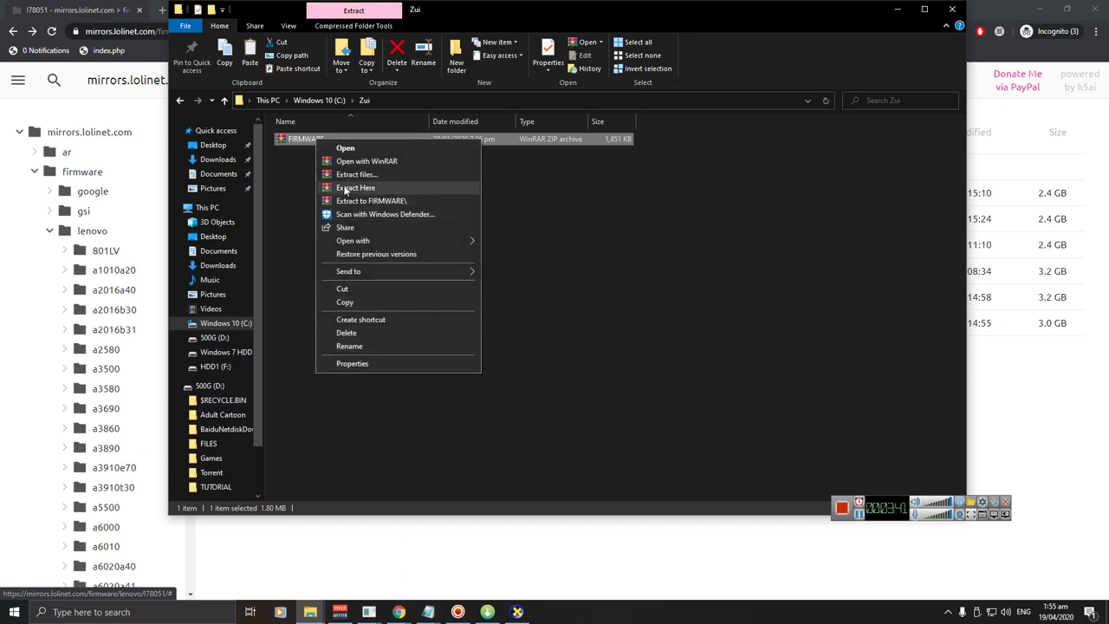
{"action": "left_click", "coordinate": [282, 375]}
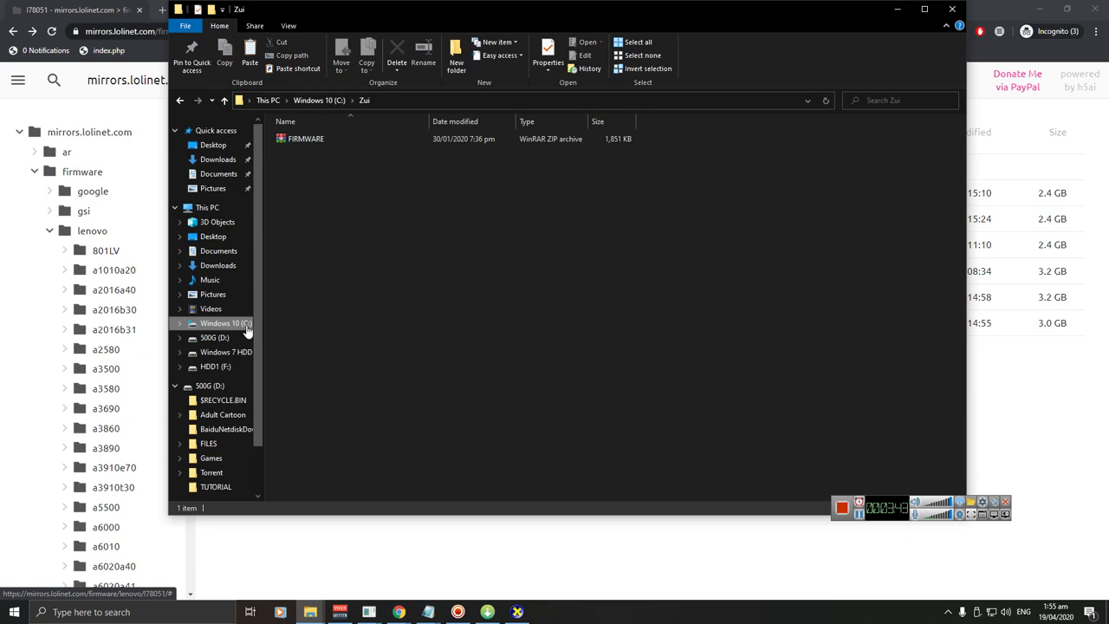
{"action": "left_click", "coordinate": [234, 323]}
{"action": "double_click", "coordinate": [395, 281]}
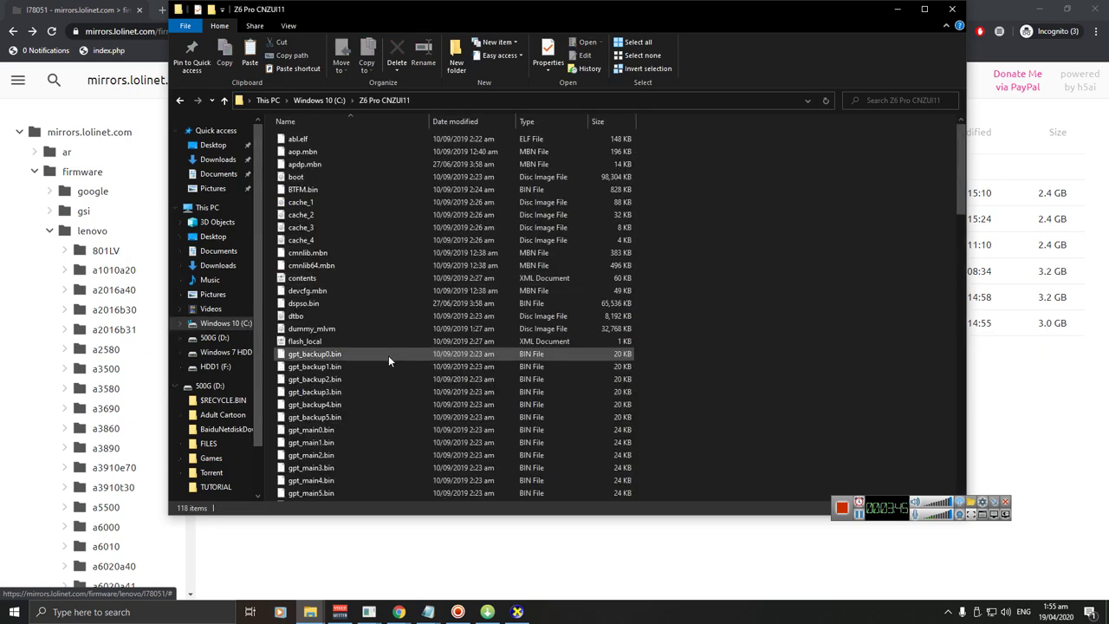
{"action": "scroll", "coordinate": [388, 355], "scroll_direction": "down", "scroll_amount": 10}
{"action": "left_click_drag", "start_coordinate": [957, 337], "coordinate": [929, 174]}
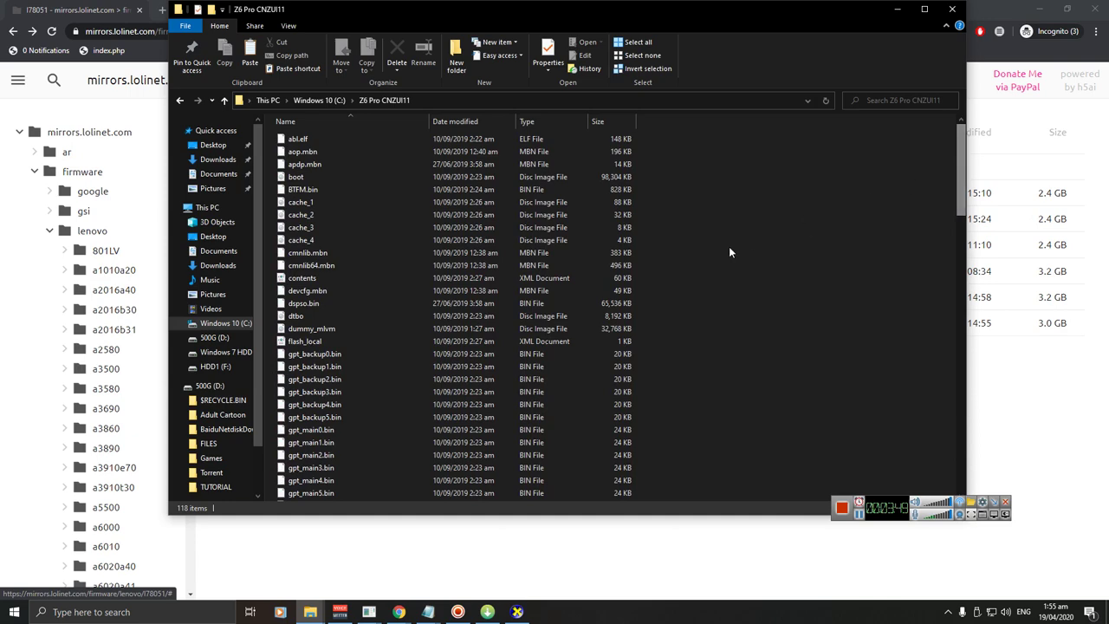
- Browse in File Explorer to E:\Program Files (x86)\Qualcomm\QPST after searching for qfil
{"action": "left_click", "coordinate": [487, 611]}
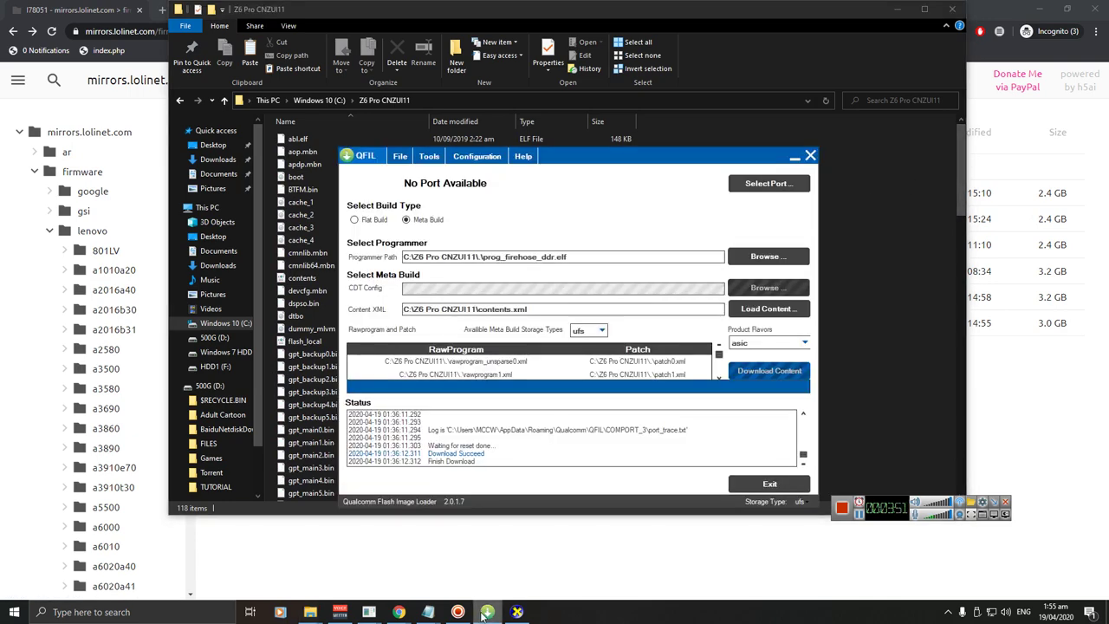
{"action": "key", "text": "super"}
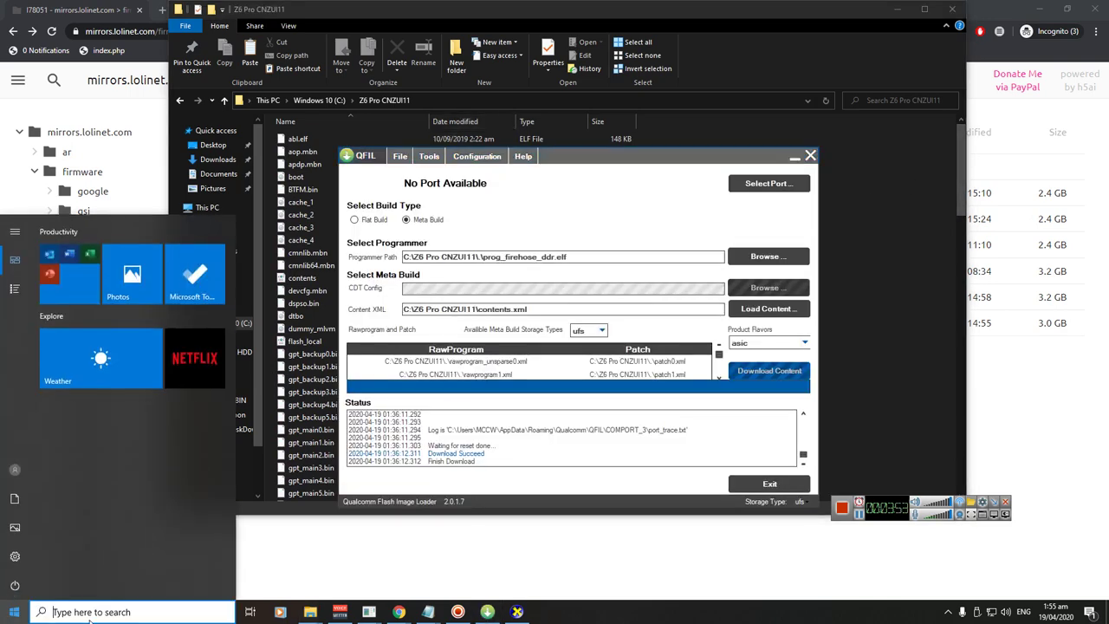
{"action": "type", "text": "qfil"}
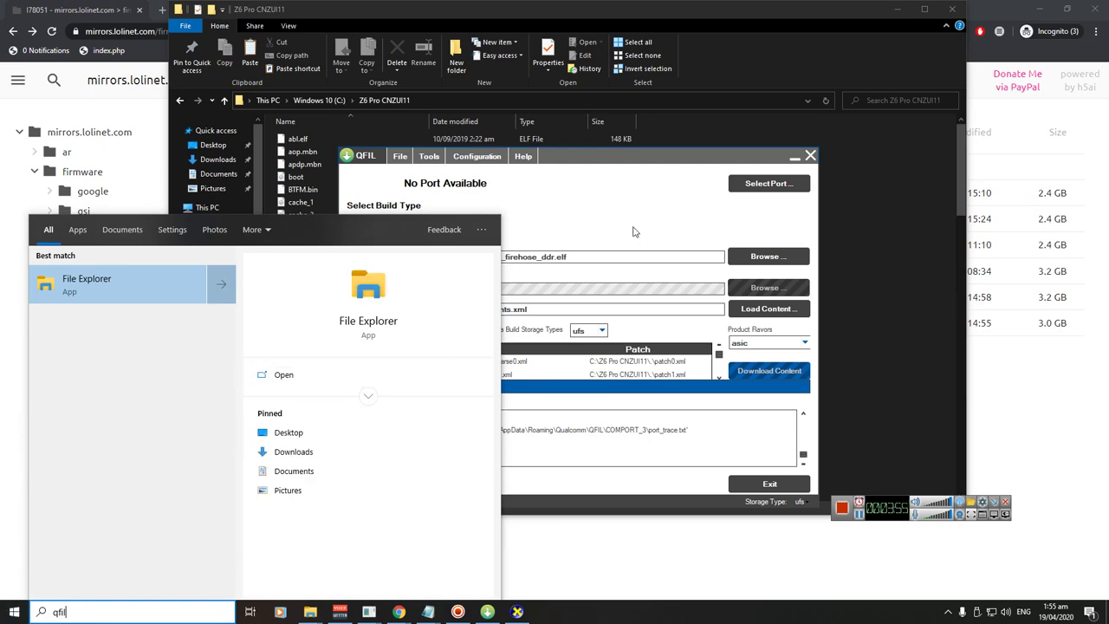
{"action": "left_click", "coordinate": [5, 611]}
{"action": "key", "text": "super+e"}
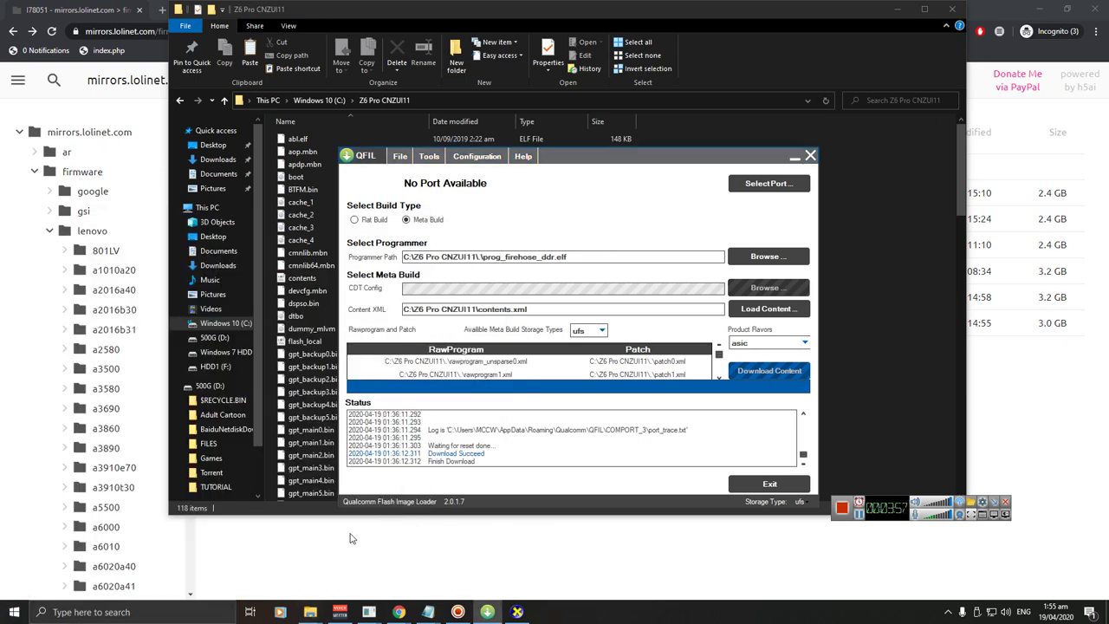
{"action": "left_click", "coordinate": [223, 223]}
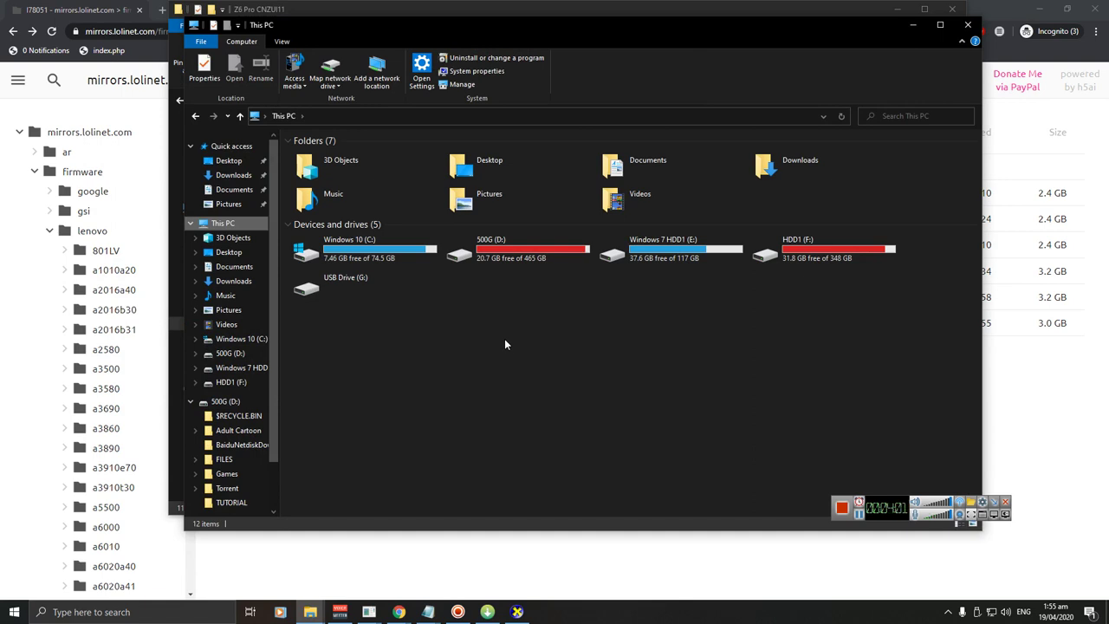
{"action": "double_click", "coordinate": [392, 255]}
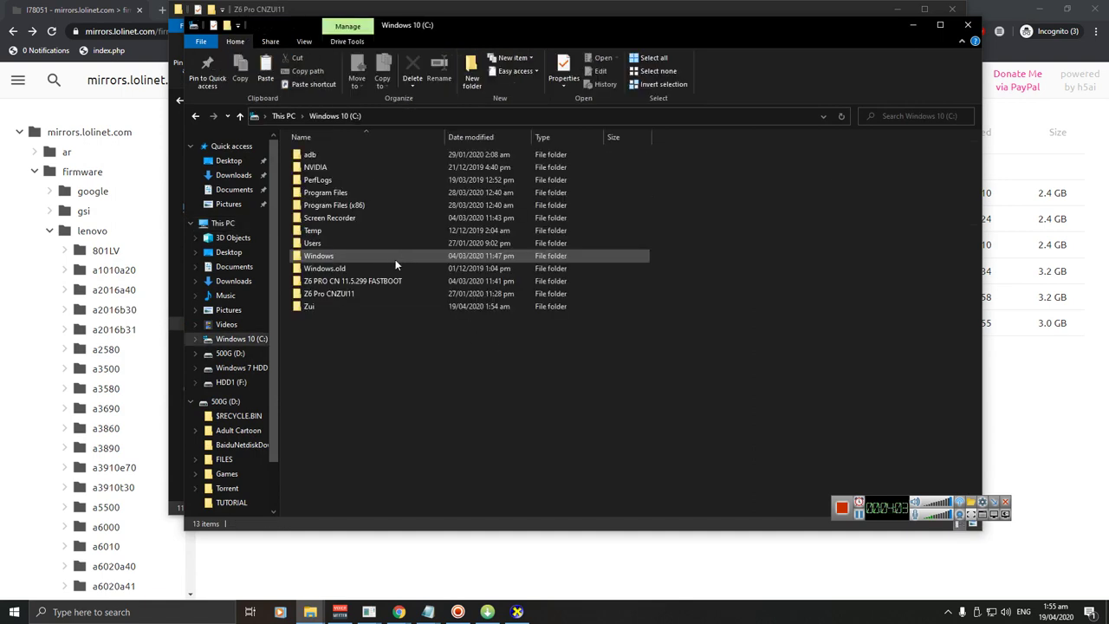
{"action": "left_click", "coordinate": [194, 115]}
{"action": "double_click", "coordinate": [658, 250]}
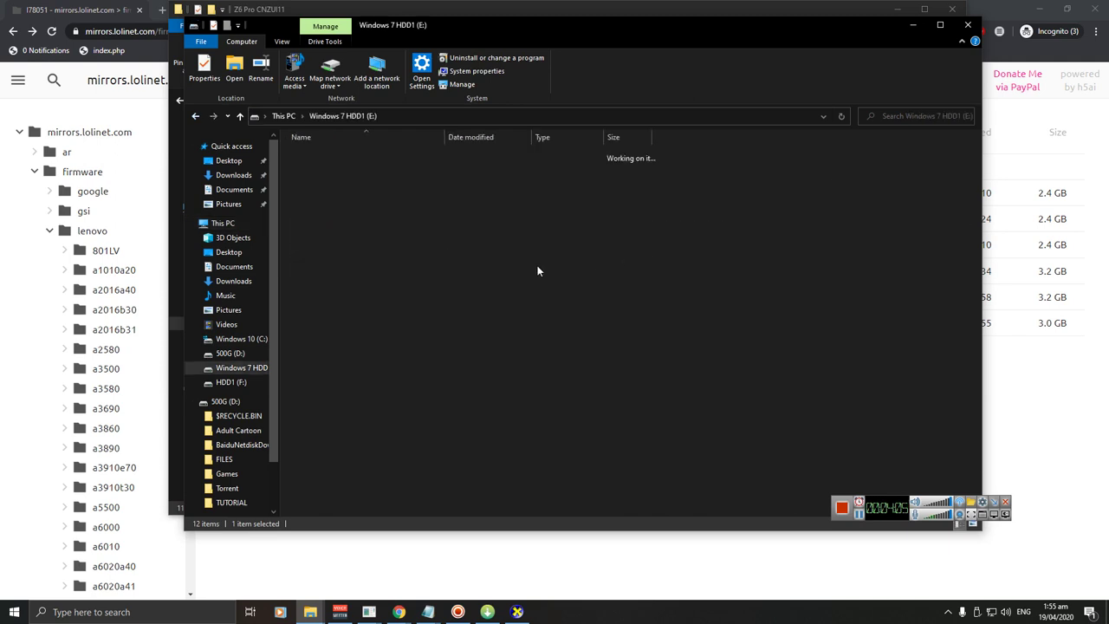
{"action": "double_click", "coordinate": [348, 209]}
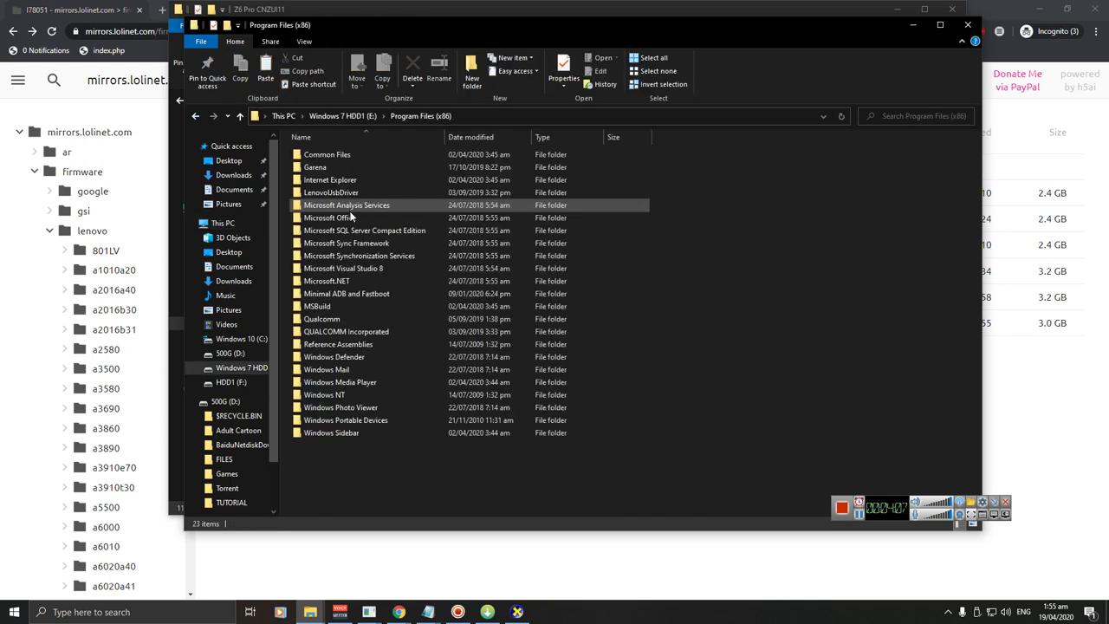
{"action": "double_click", "coordinate": [359, 320]}
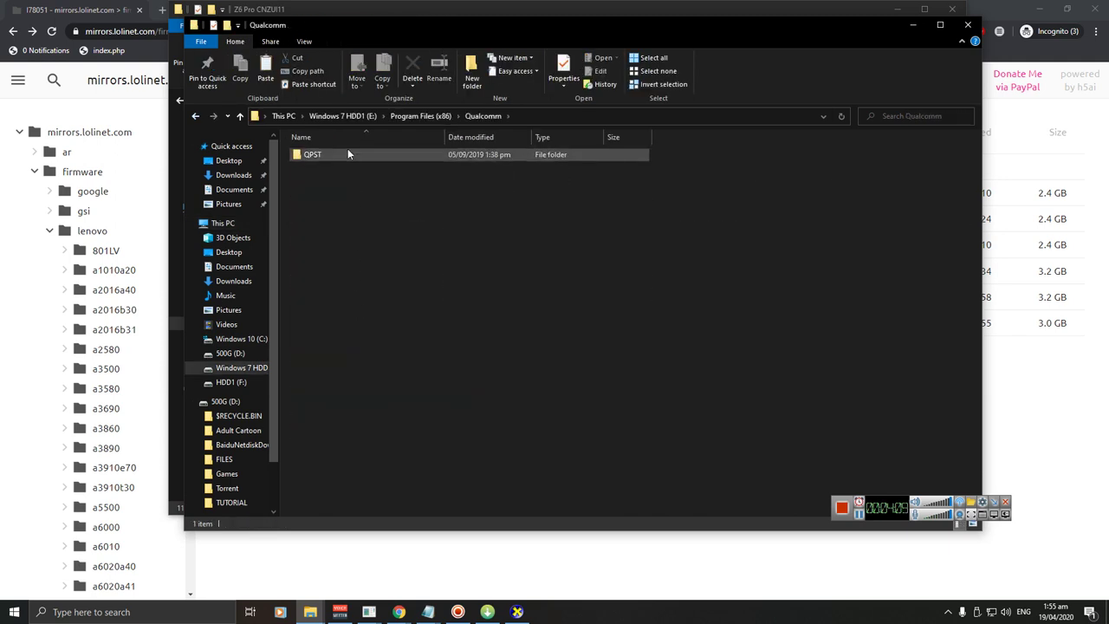
{"action": "double_click", "coordinate": [349, 153]}
- Launch QFIL from the QPST bin folder and centre its window on screen
{"action": "right_click", "coordinate": [488, 611]}
{"action": "left_click", "coordinate": [455, 591]}
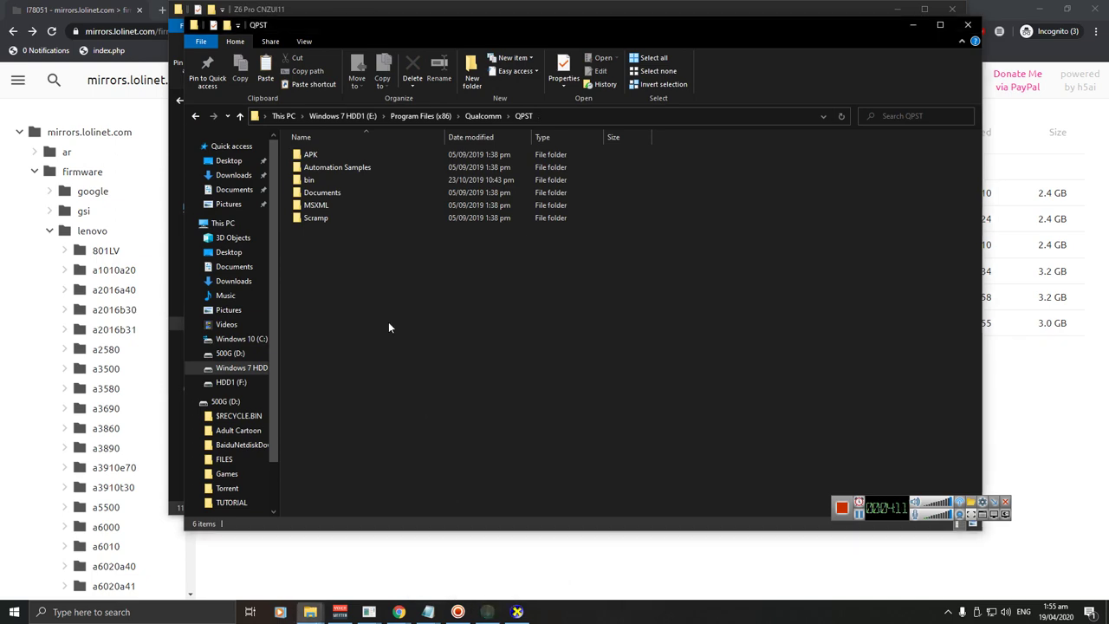
{"action": "double_click", "coordinate": [357, 179]}
{"action": "scroll", "coordinate": [349, 381], "scroll_direction": "down", "scroll_amount": 4}
{"action": "scroll", "coordinate": [349, 381], "scroll_direction": "down", "scroll_amount": 9}
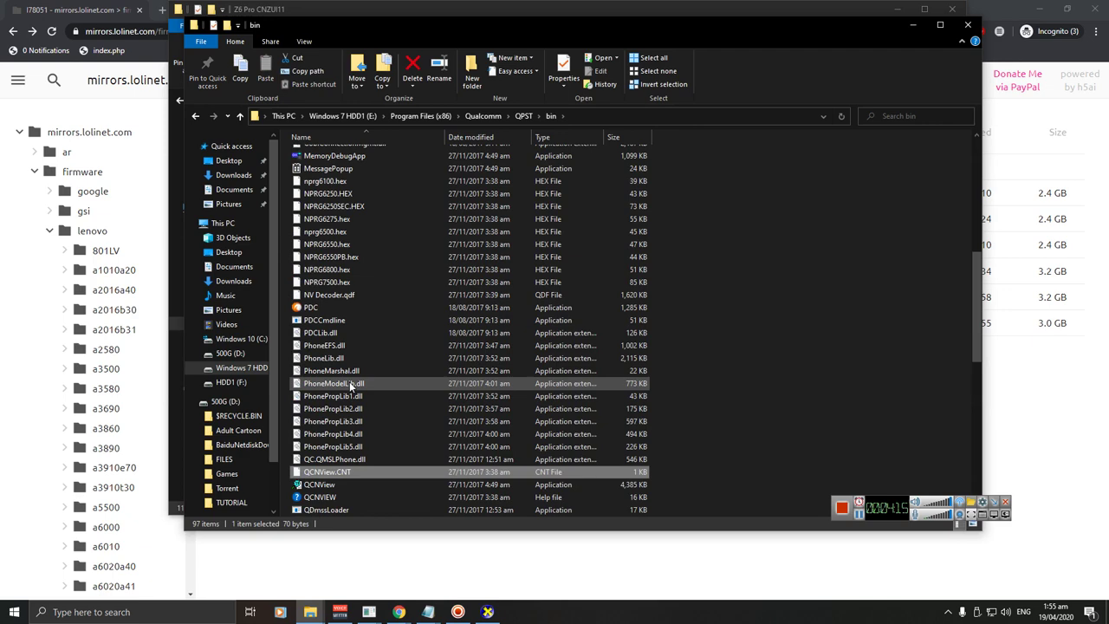
{"action": "left_click", "coordinate": [329, 345]}
{"action": "double_click", "coordinate": [346, 371]}
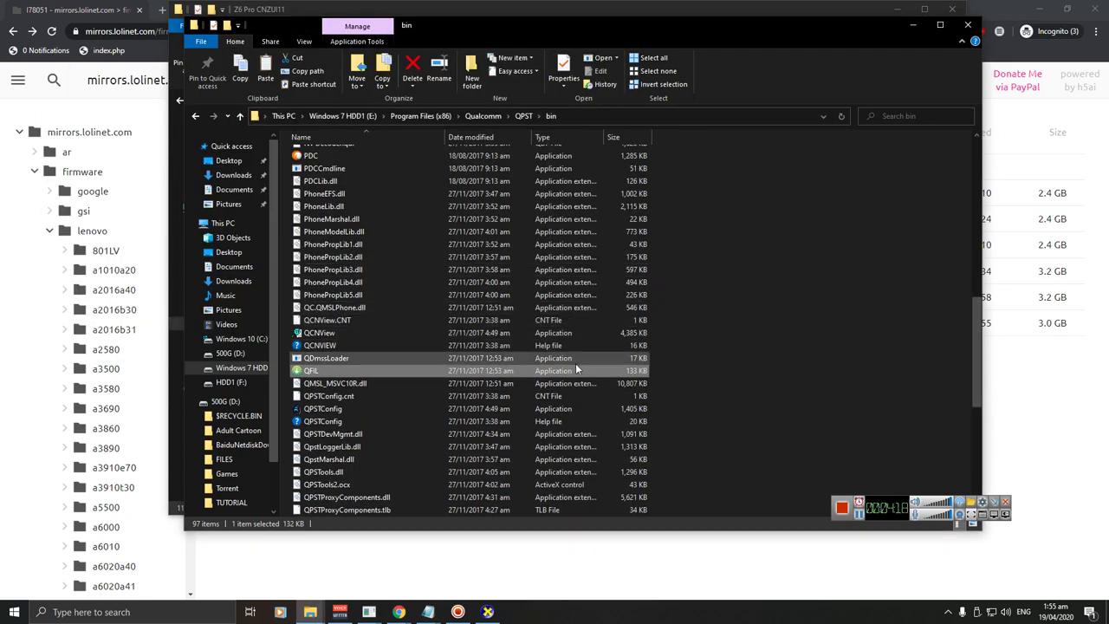
{"action": "left_click", "coordinate": [559, 378]}
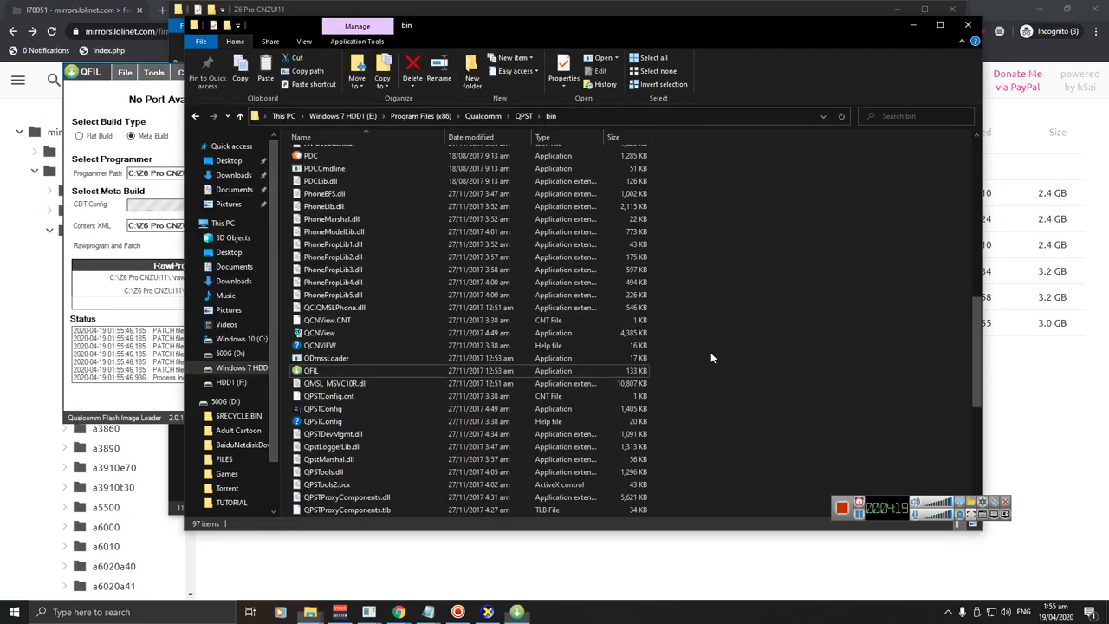
{"action": "right_click", "coordinate": [551, 375]}
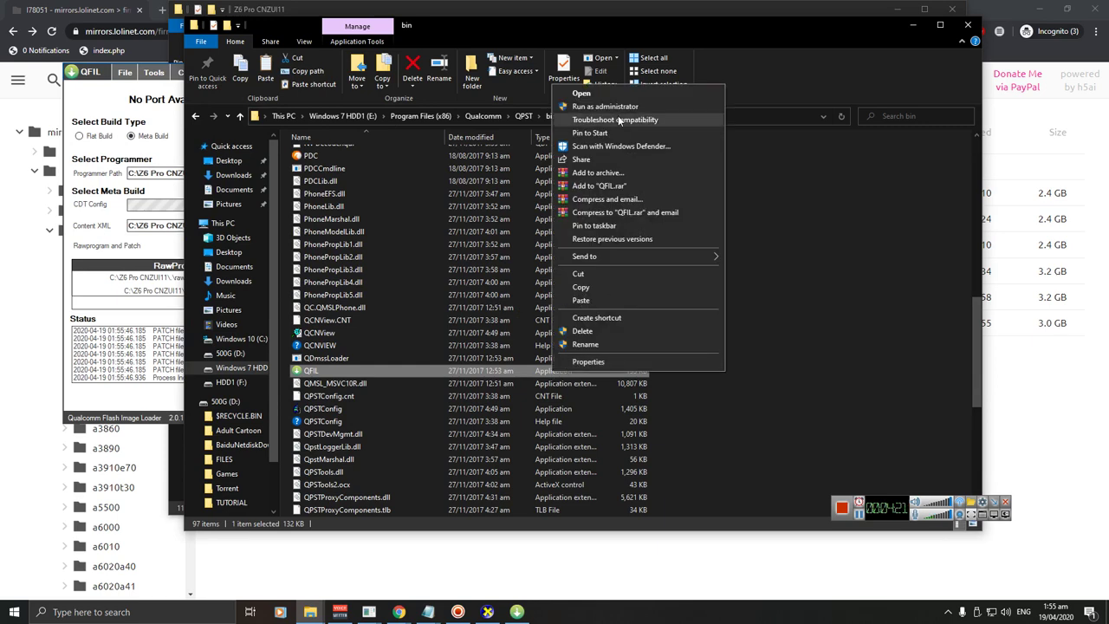
{"action": "left_click", "coordinate": [770, 229]}
{"action": "left_click_drag", "start_coordinate": [308, 67], "coordinate": [598, 129]}
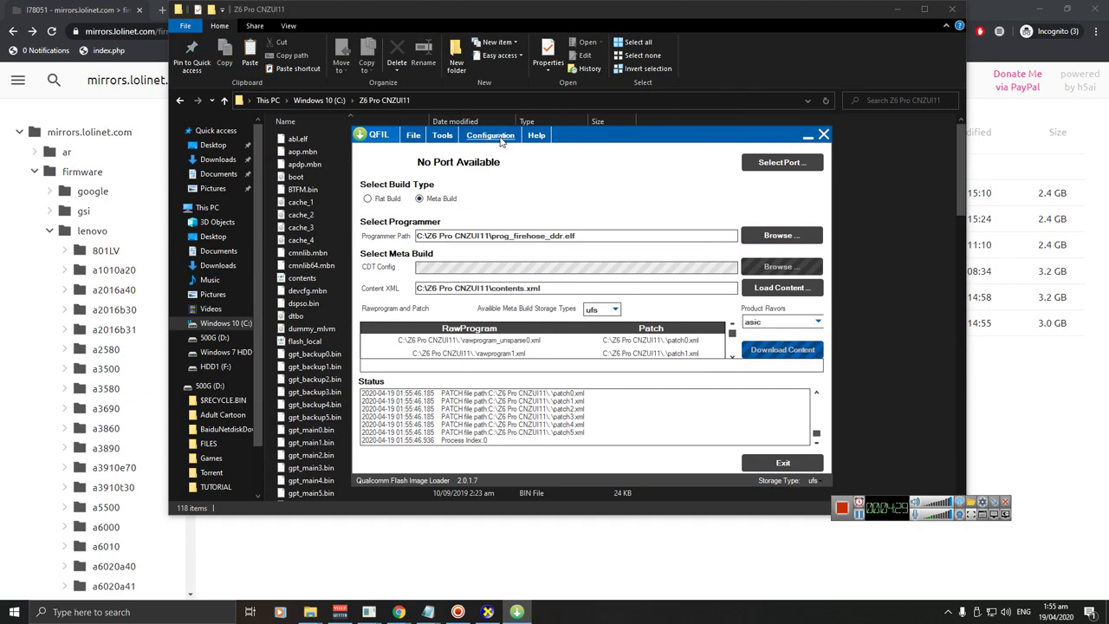
{"action": "left_click", "coordinate": [500, 142]}
{"action": "left_click", "coordinate": [504, 149]}
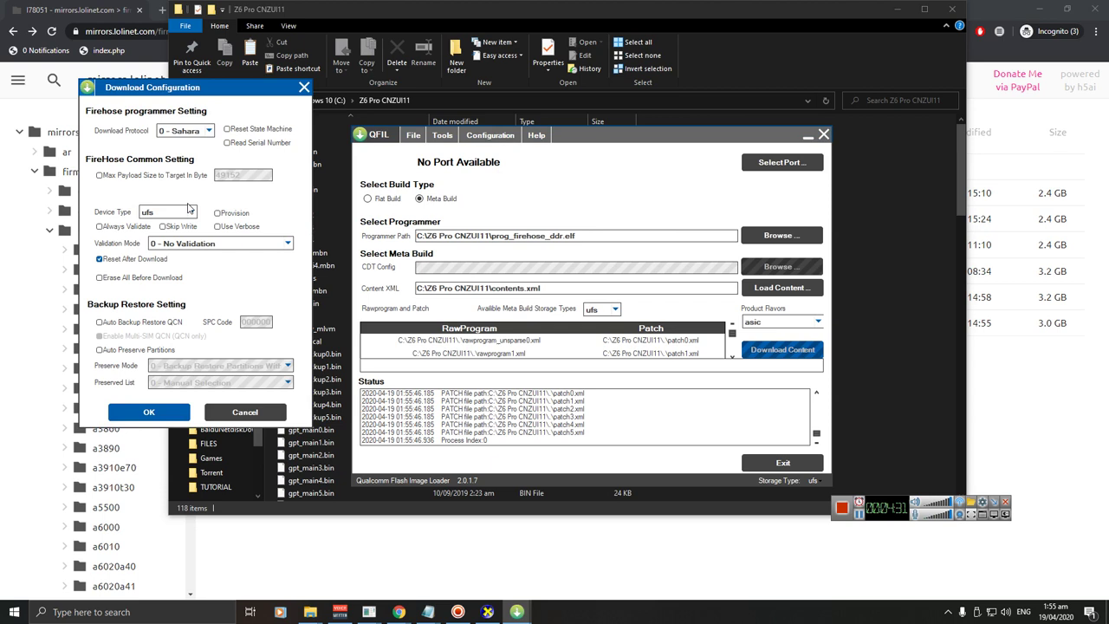
{"action": "left_click", "coordinate": [189, 210]}
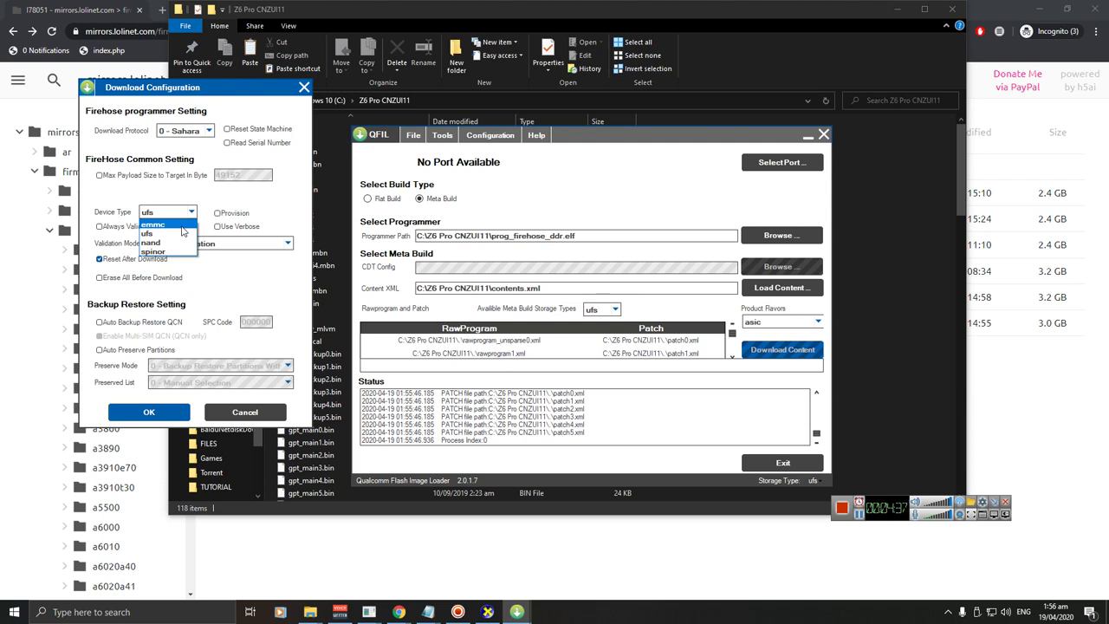
{"action": "left_click", "coordinate": [175, 233]}
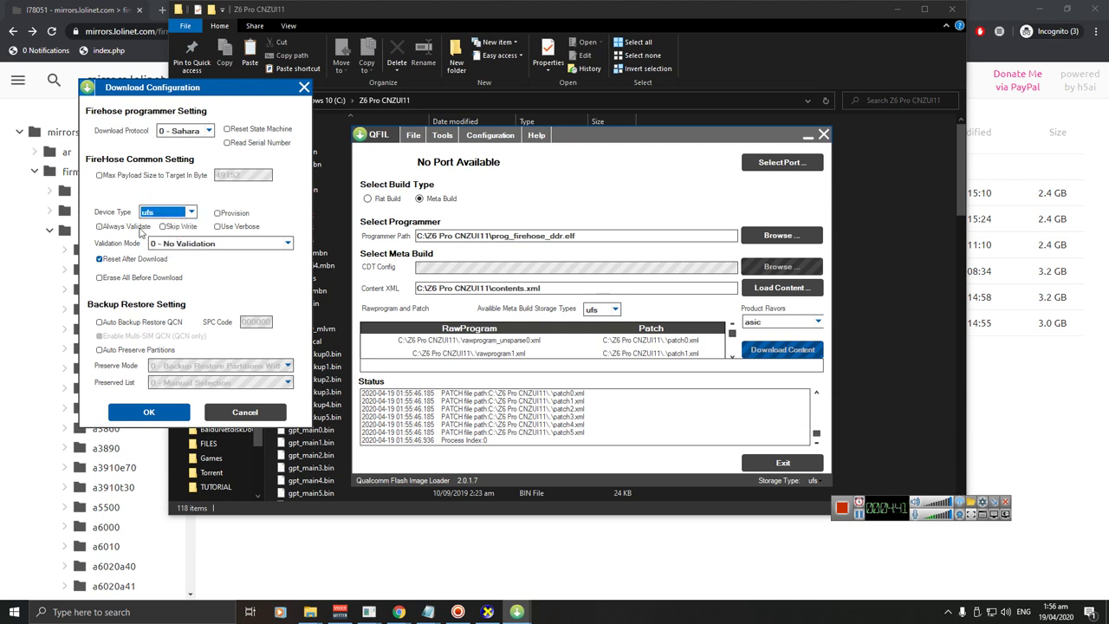
{"action": "left_click", "coordinate": [208, 130]}
{"action": "left_click", "coordinate": [207, 147]}
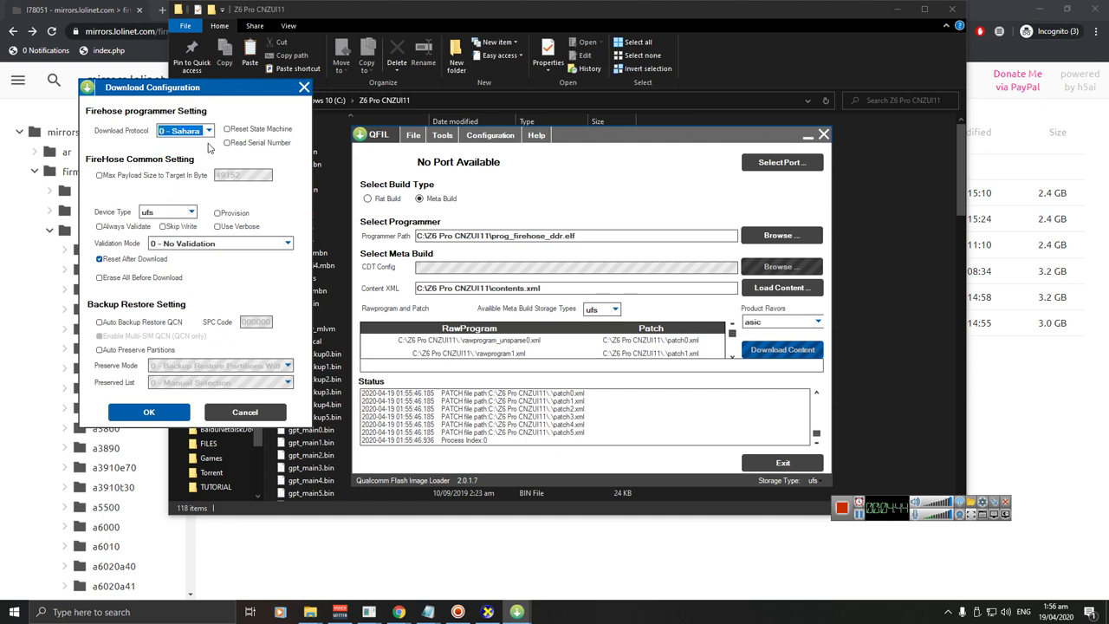
{"action": "left_click", "coordinate": [154, 261]}
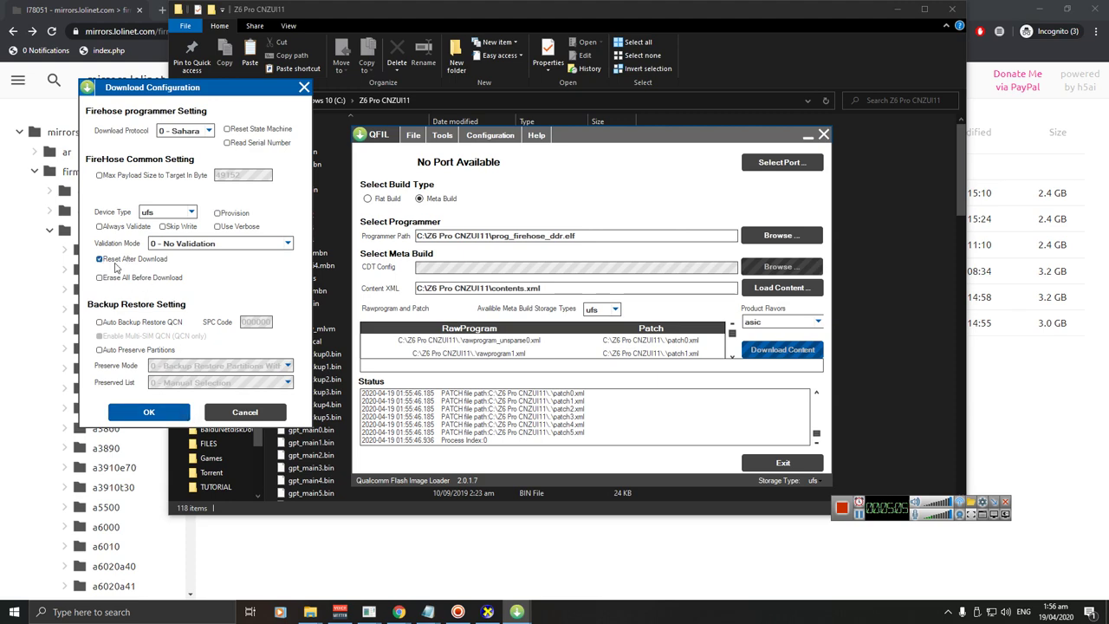
{"action": "left_click", "coordinate": [149, 412]}
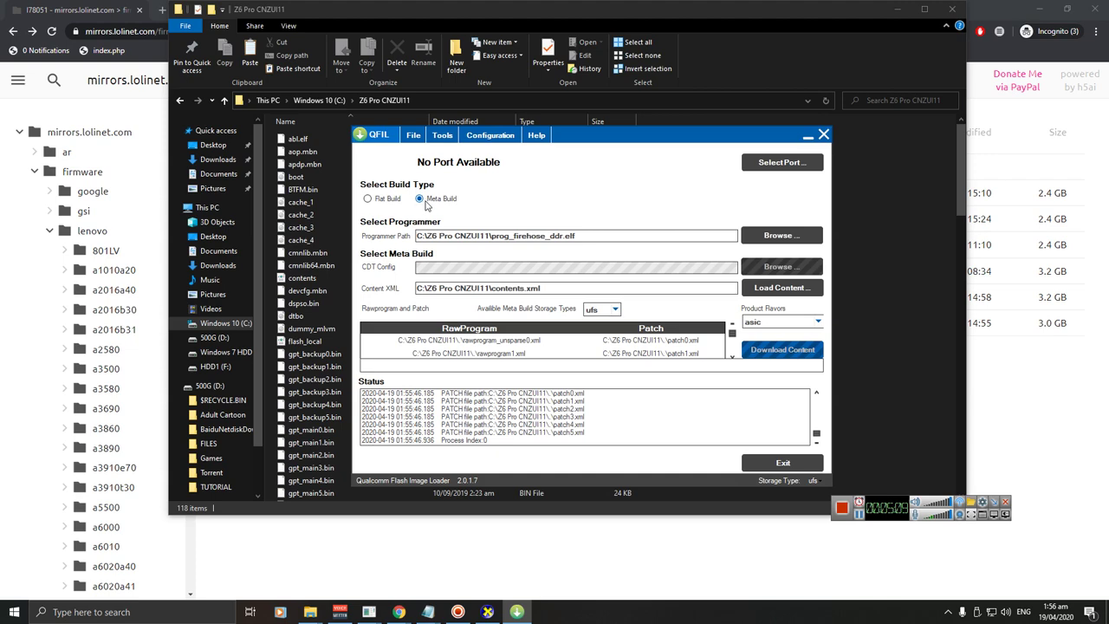
- Set prog_firehose_ddr.elf from C:\Z6 Pro CNZUI11 as the QFIL programmer
{"action": "left_click", "coordinate": [792, 238]}
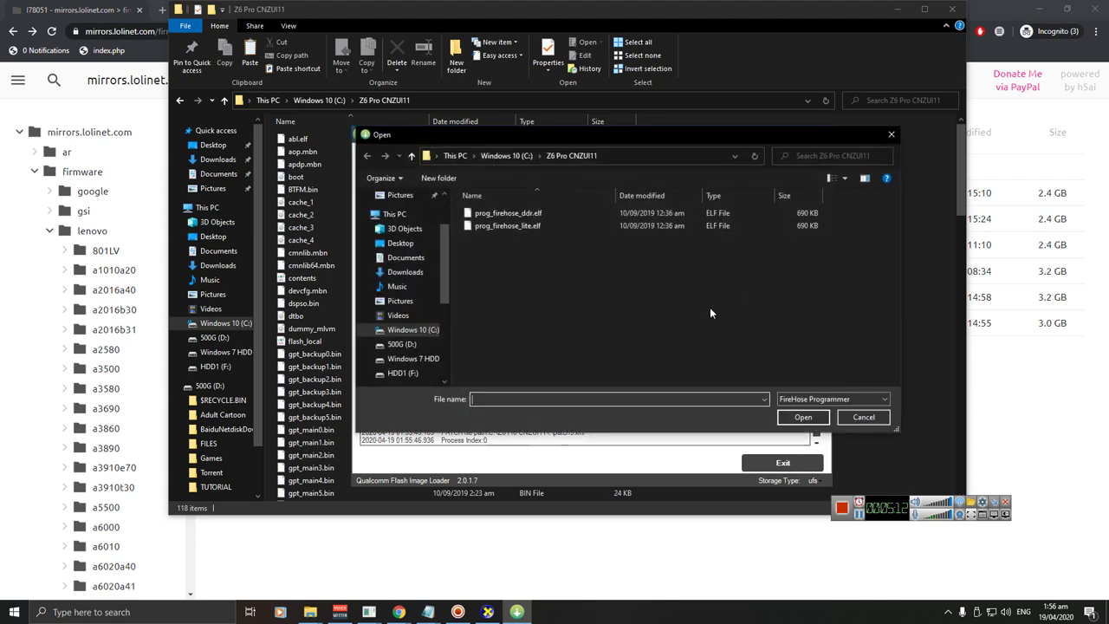
{"action": "left_click", "coordinate": [510, 156]}
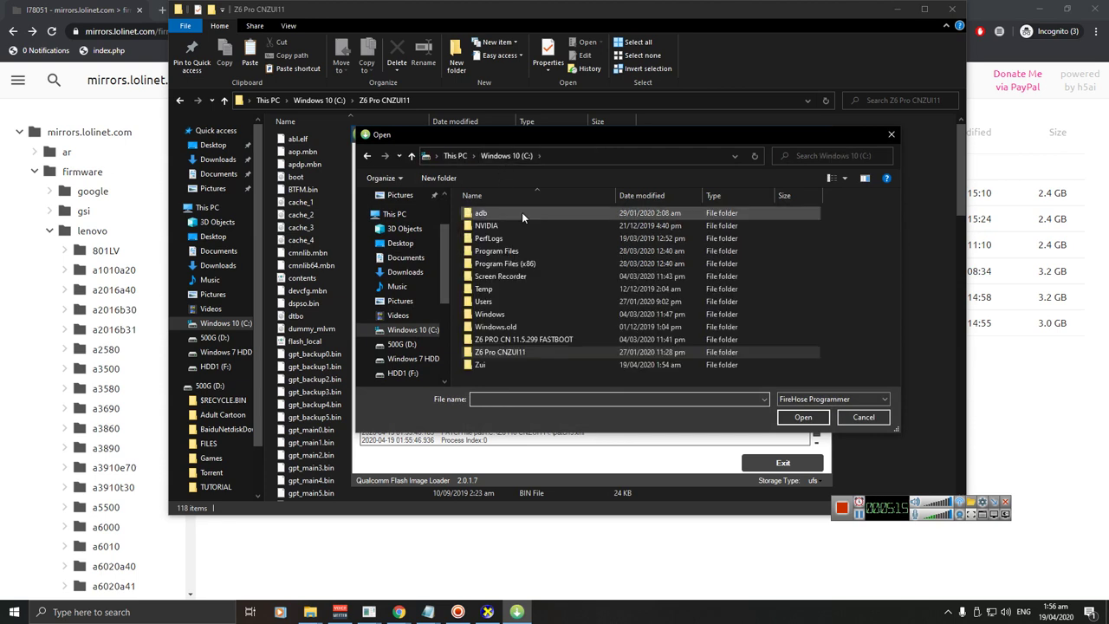
{"action": "double_click", "coordinate": [519, 351]}
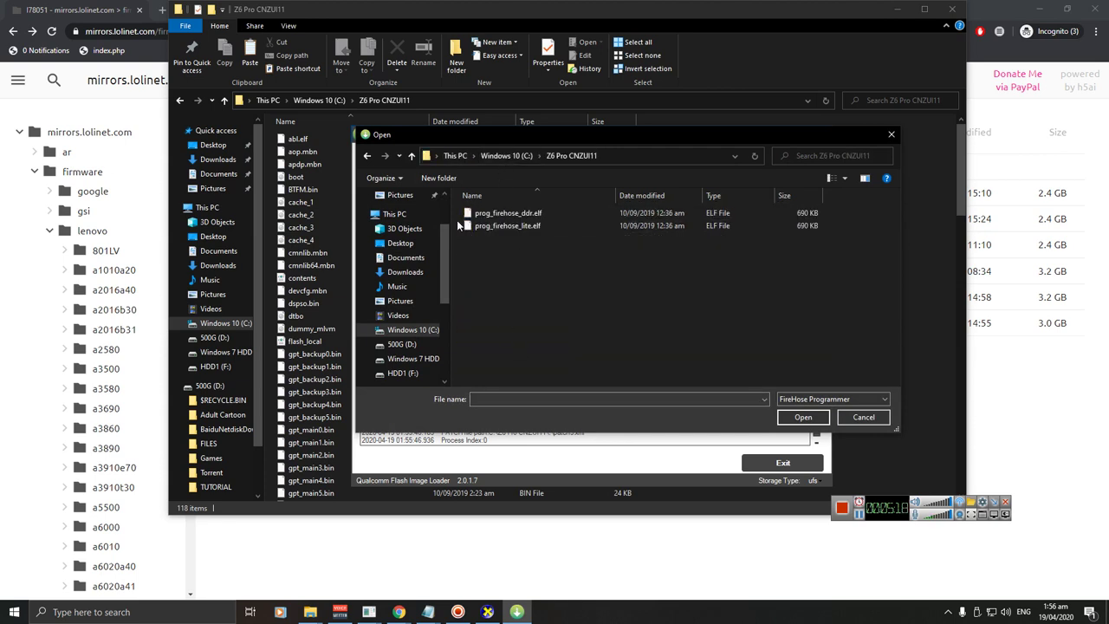
{"action": "double_click", "coordinate": [535, 214]}
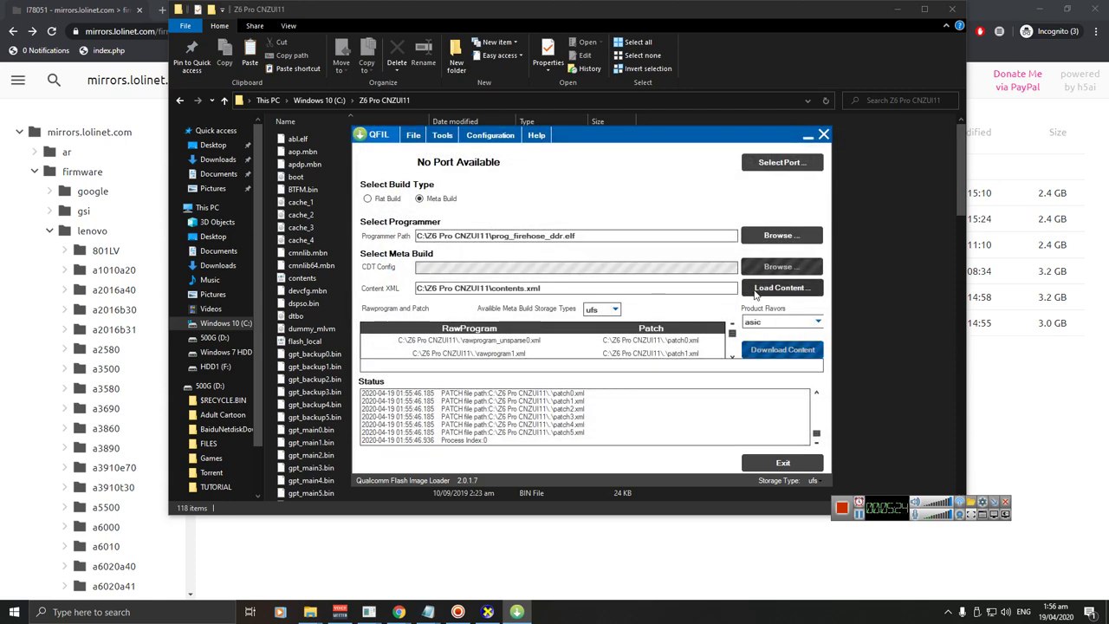
- Load contents.xml from the Z6 Pro CNZUI11 folder as the meta build
{"action": "left_click", "coordinate": [790, 288]}
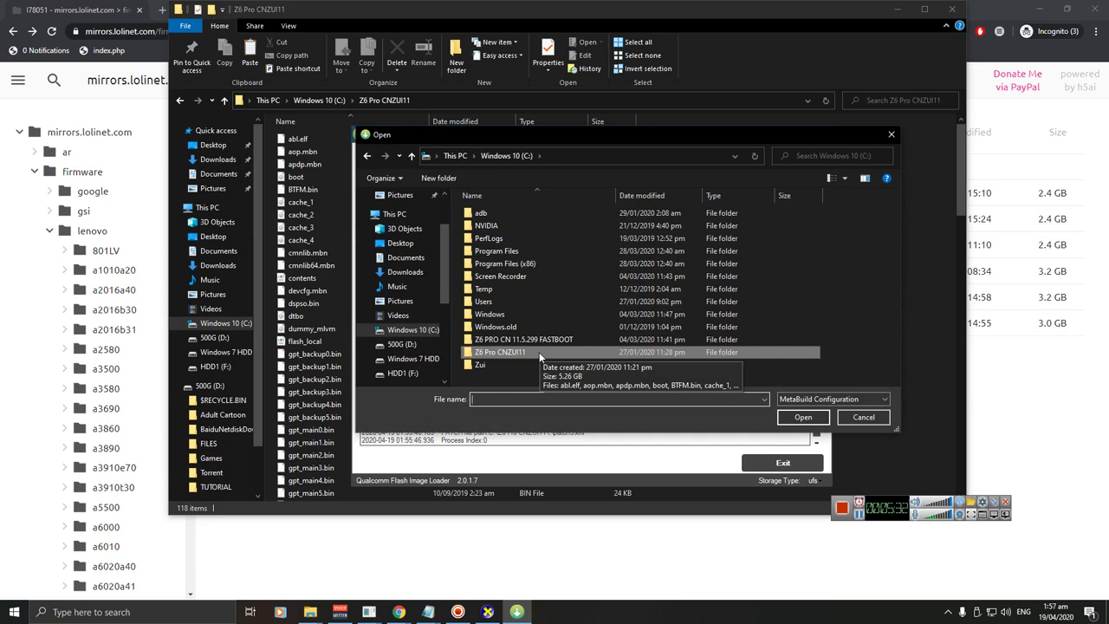
{"action": "double_click", "coordinate": [539, 352]}
{"action": "left_click", "coordinate": [493, 216]}
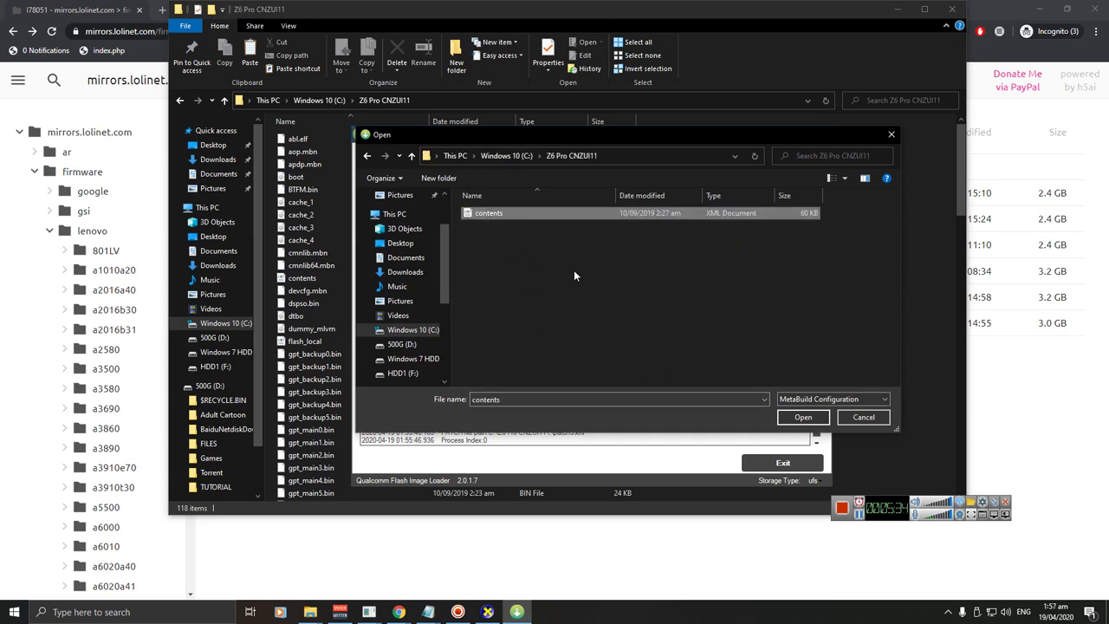
{"action": "left_click", "coordinate": [803, 417]}
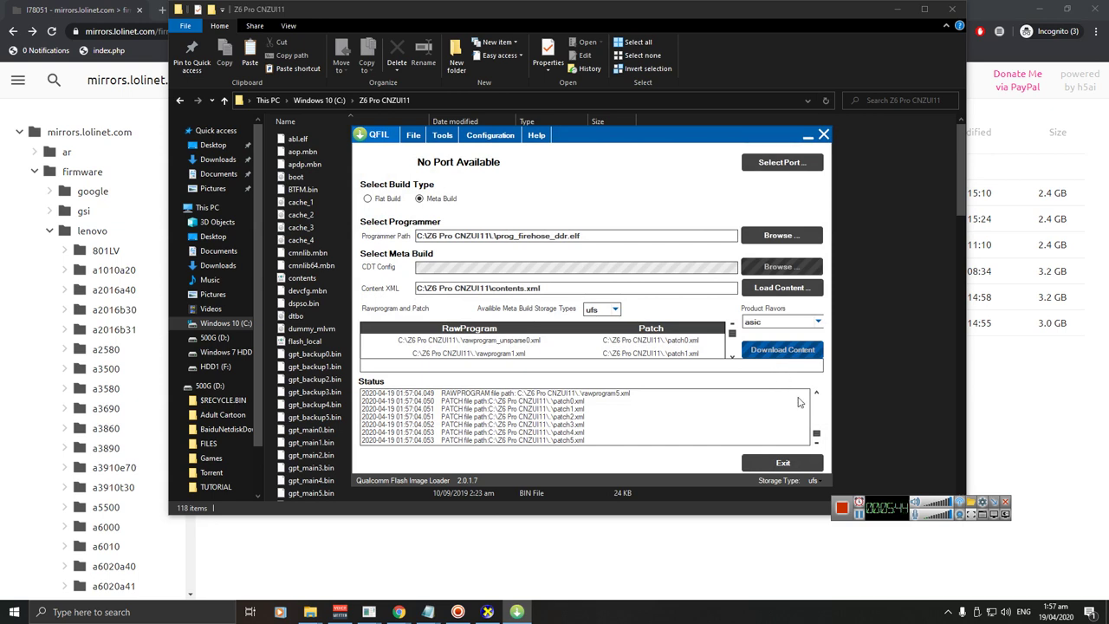
- Wait for the phone to show as Qualcomm HS-USB QDLoader 9008 (COM3), then reposition QFIL
{"action": "left_click", "coordinate": [860, 515]}
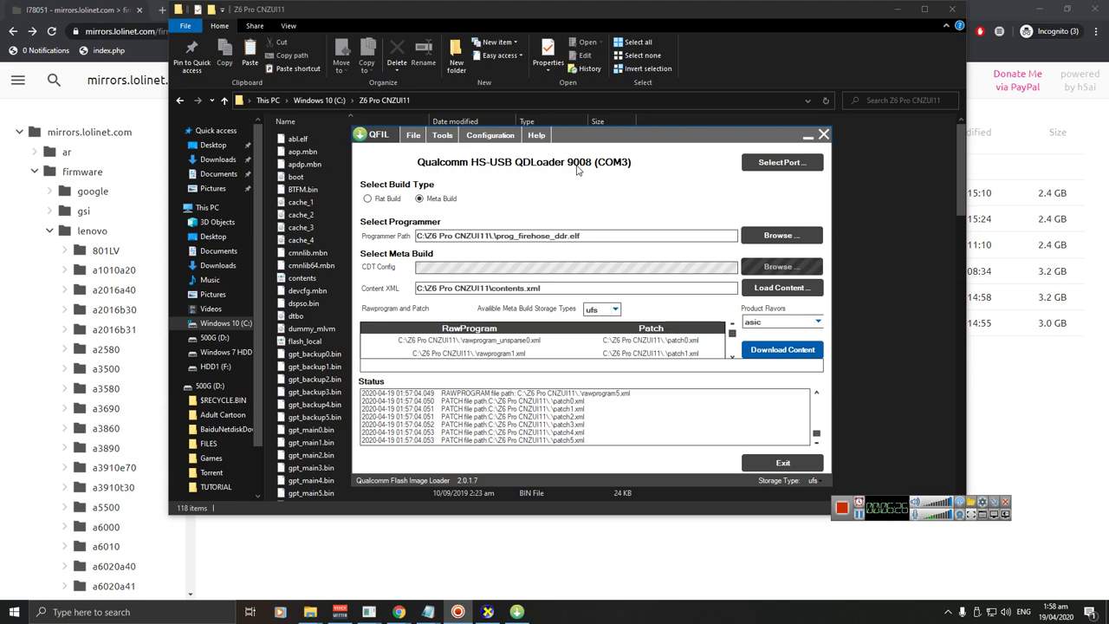
{"action": "left_click_drag", "start_coordinate": [602, 136], "coordinate": [526, 121]}
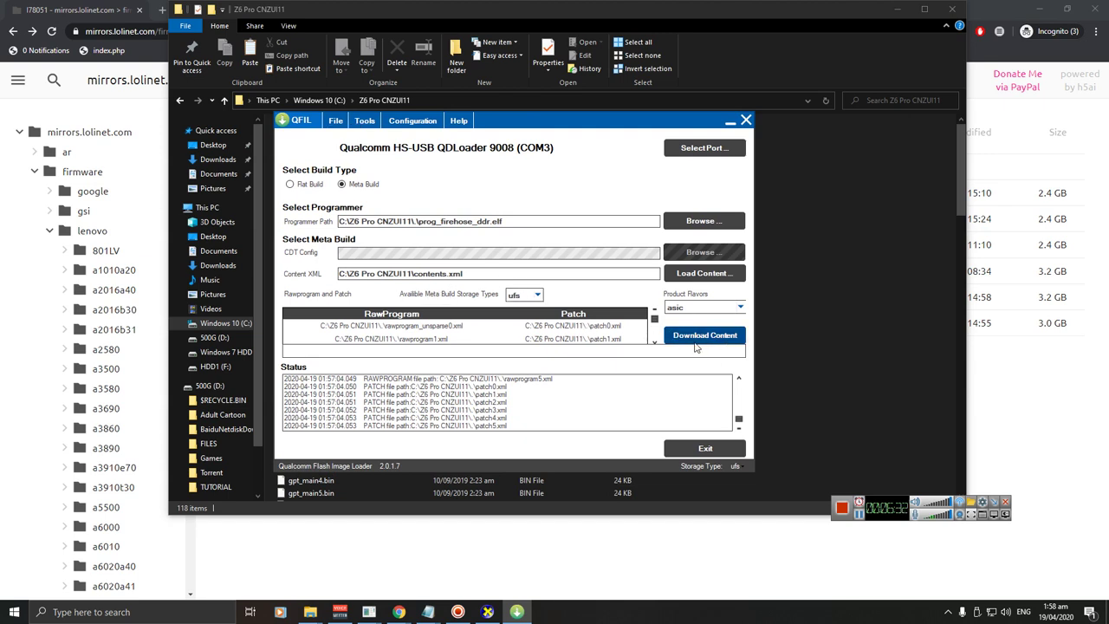
- Flash the loaded Z6 Pro firmware with Download Content until the log shows Download Succeed and Finish Download
{"action": "left_click", "coordinate": [722, 338]}
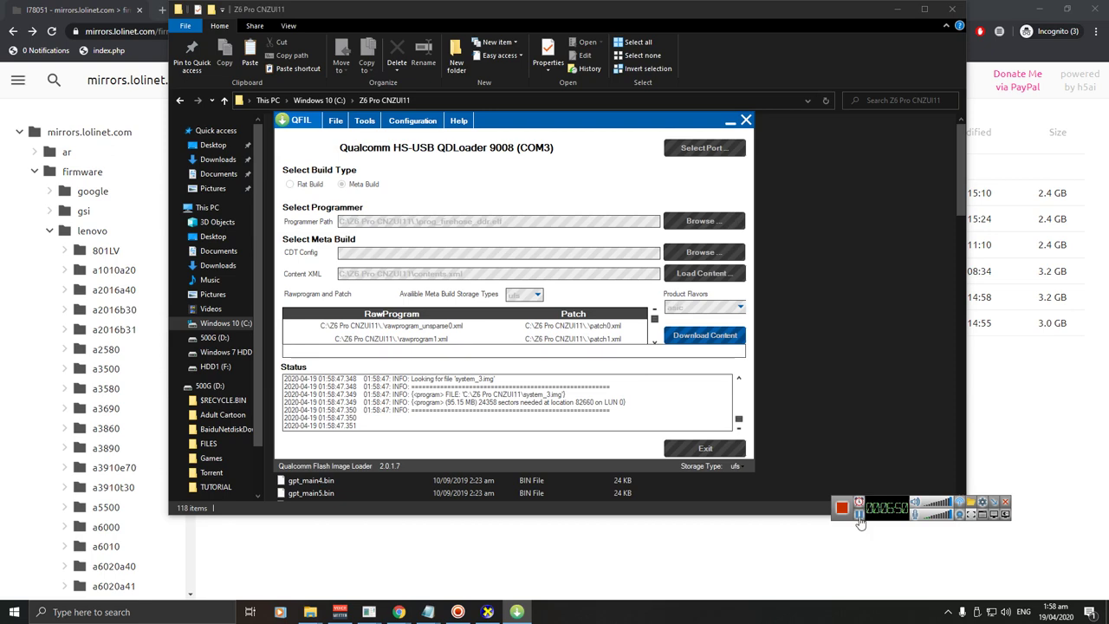
{"action": "left_click", "coordinate": [858, 516]}
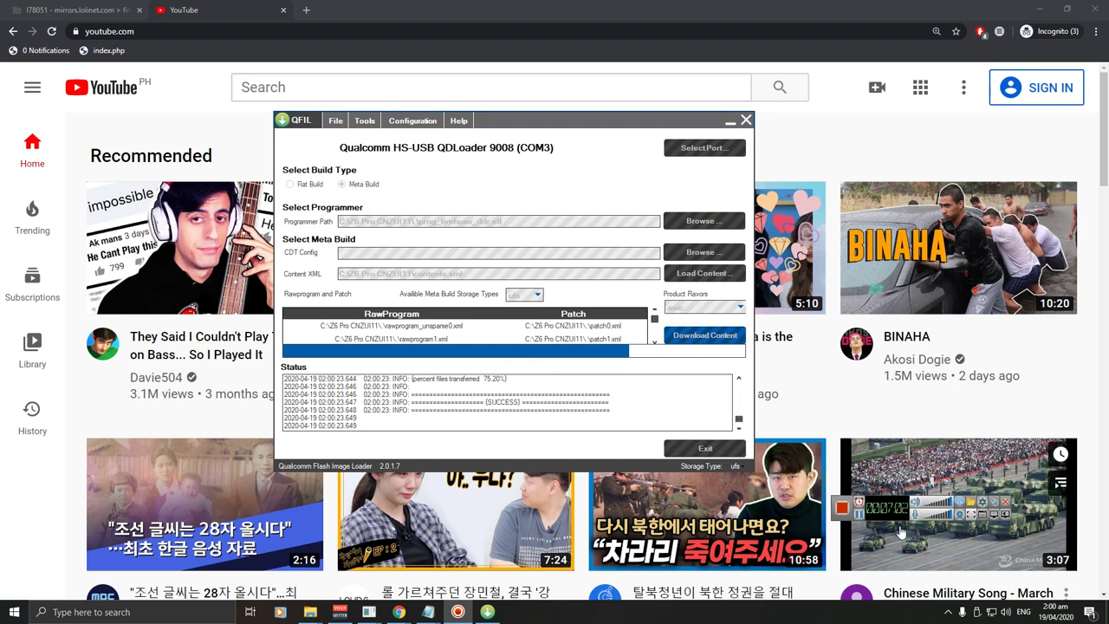
{"action": "left_click", "coordinate": [860, 517]}
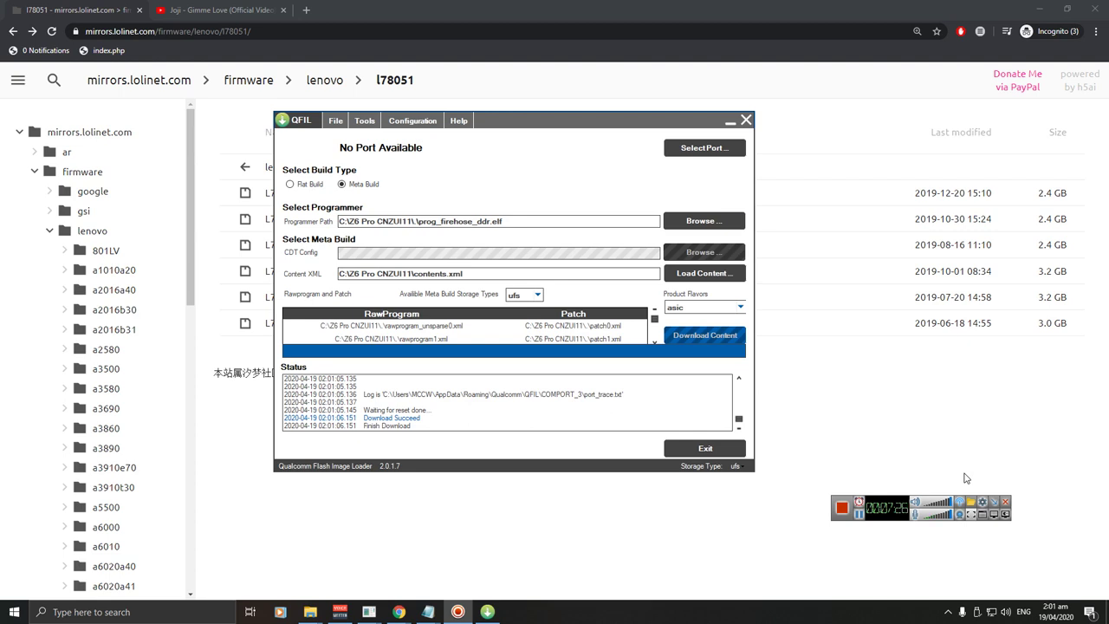
{"action": "left_click_drag", "start_coordinate": [888, 510], "coordinate": [467, 405]}
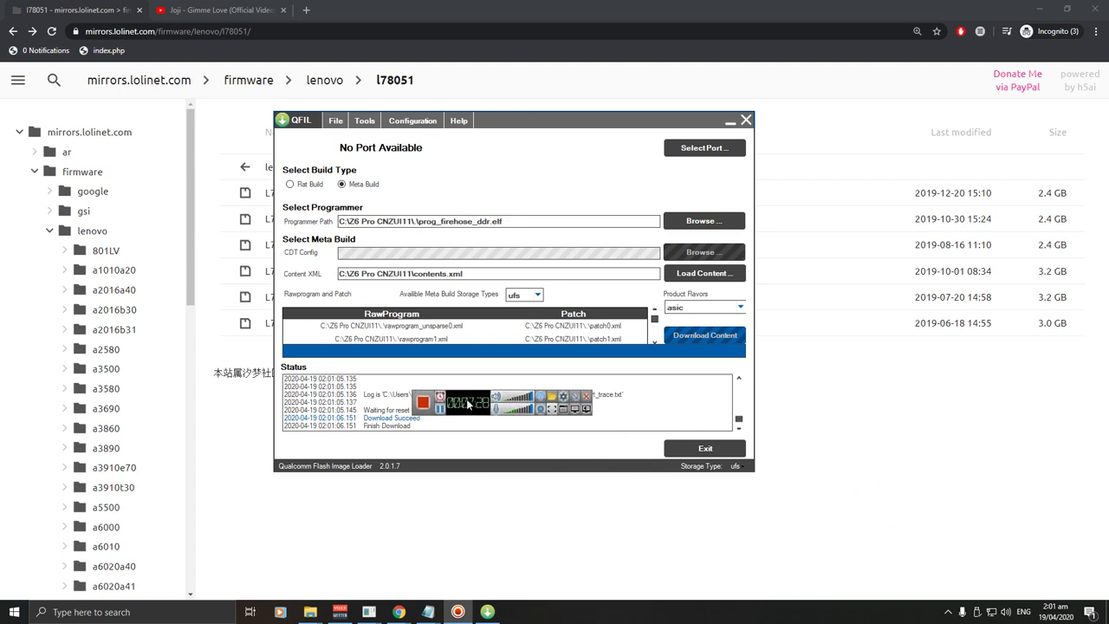